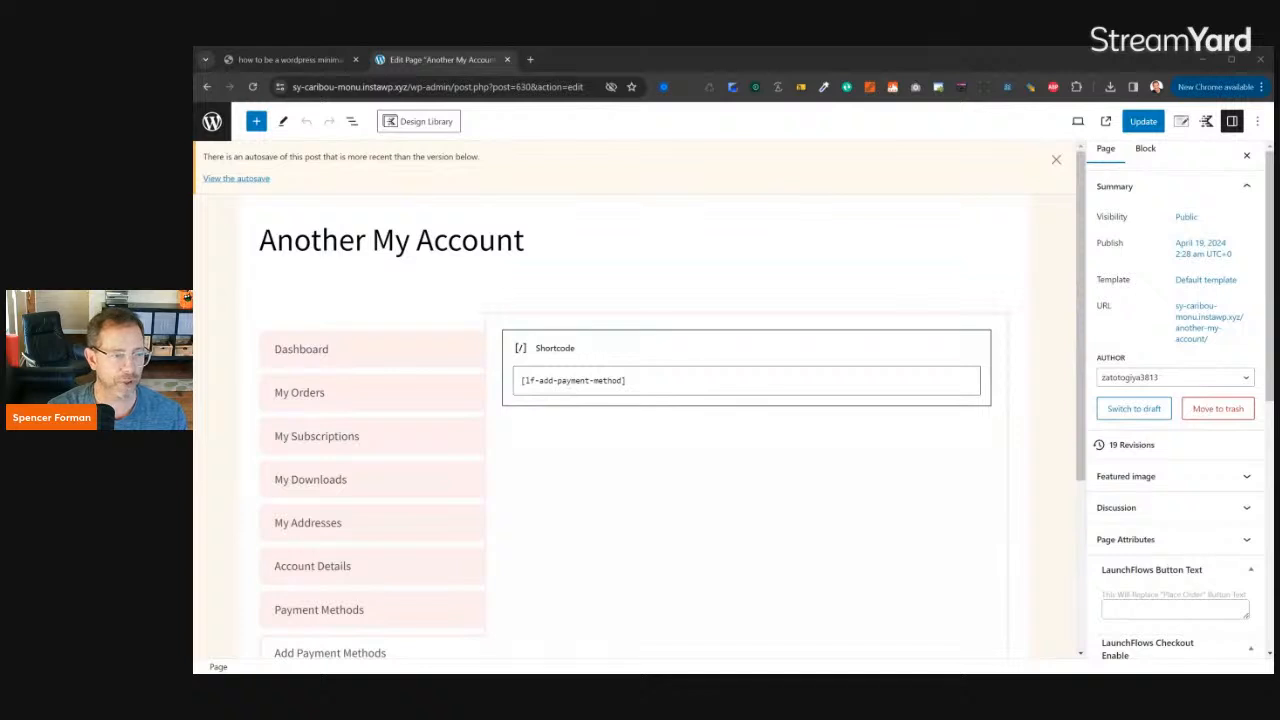
- Open the Custom My-Account Dashboard pattern from patterns.launchflows.com in a new browser tab and log in with the prefilled credentials
left_click(258, 281)
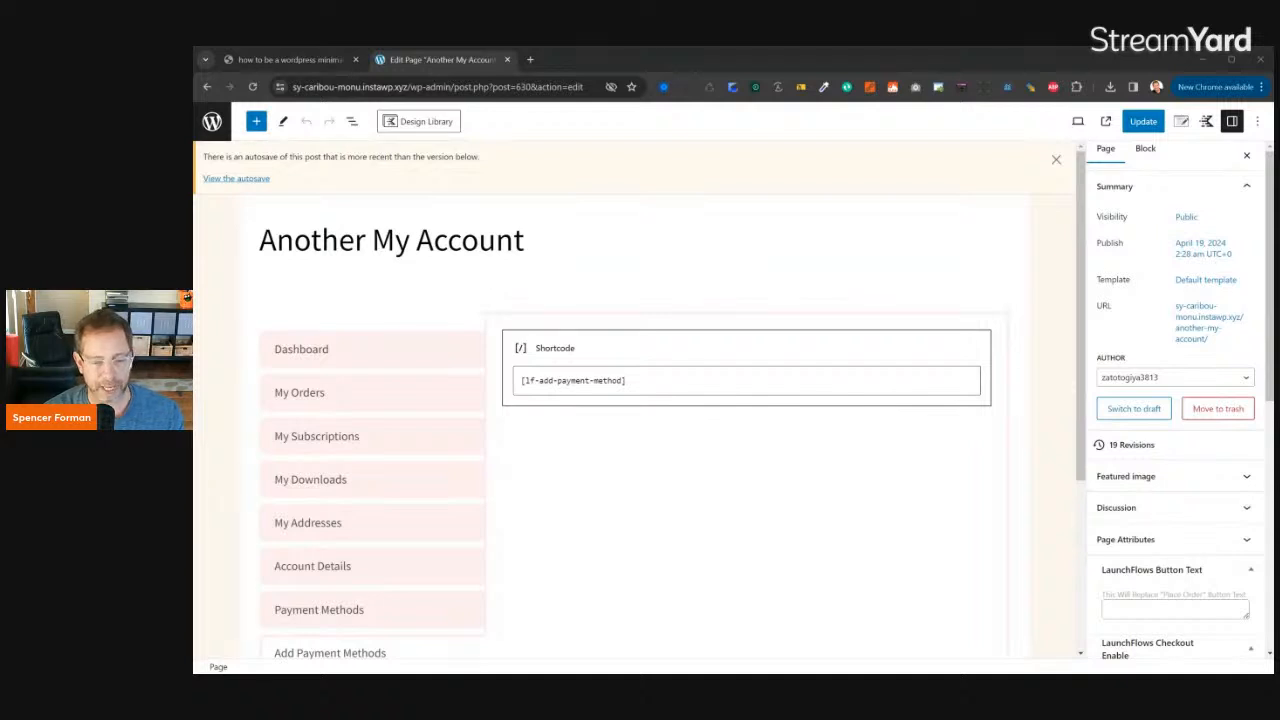
left_click(530, 59)
type("pat")
key("Return")
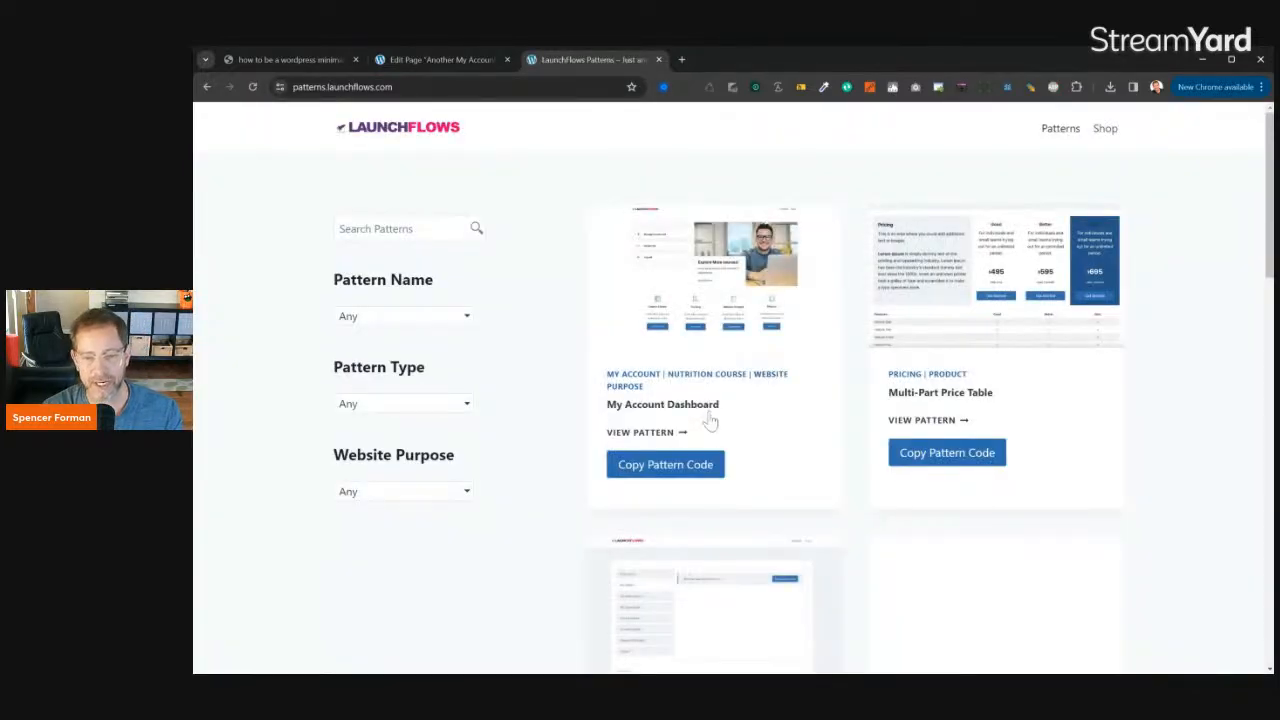
scroll(752, 350, "down", 3)
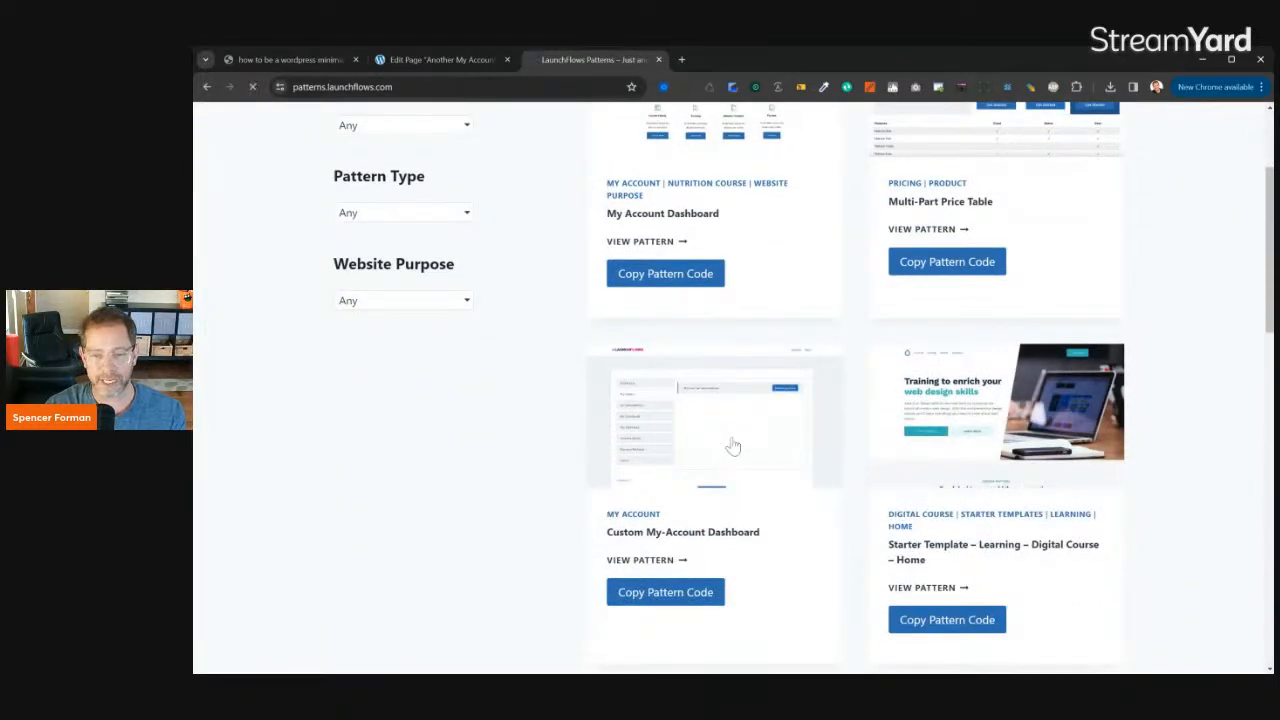
left_click(733, 446)
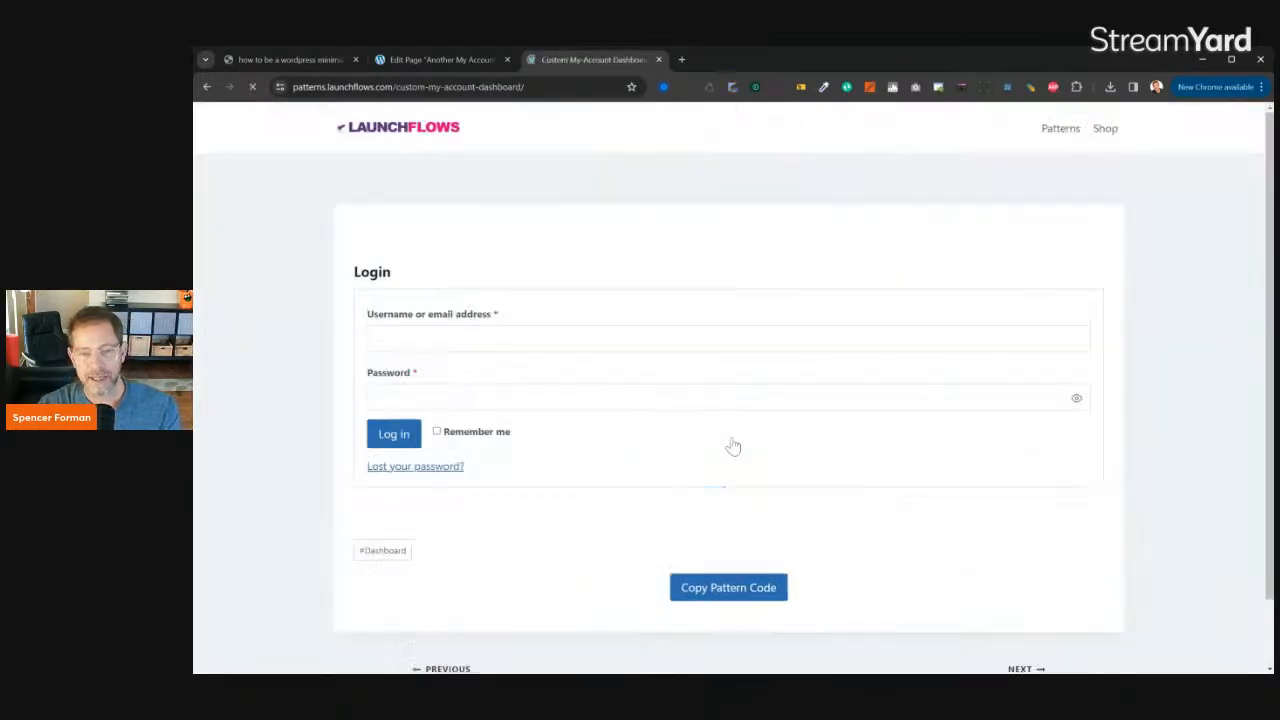
left_click(392, 446)
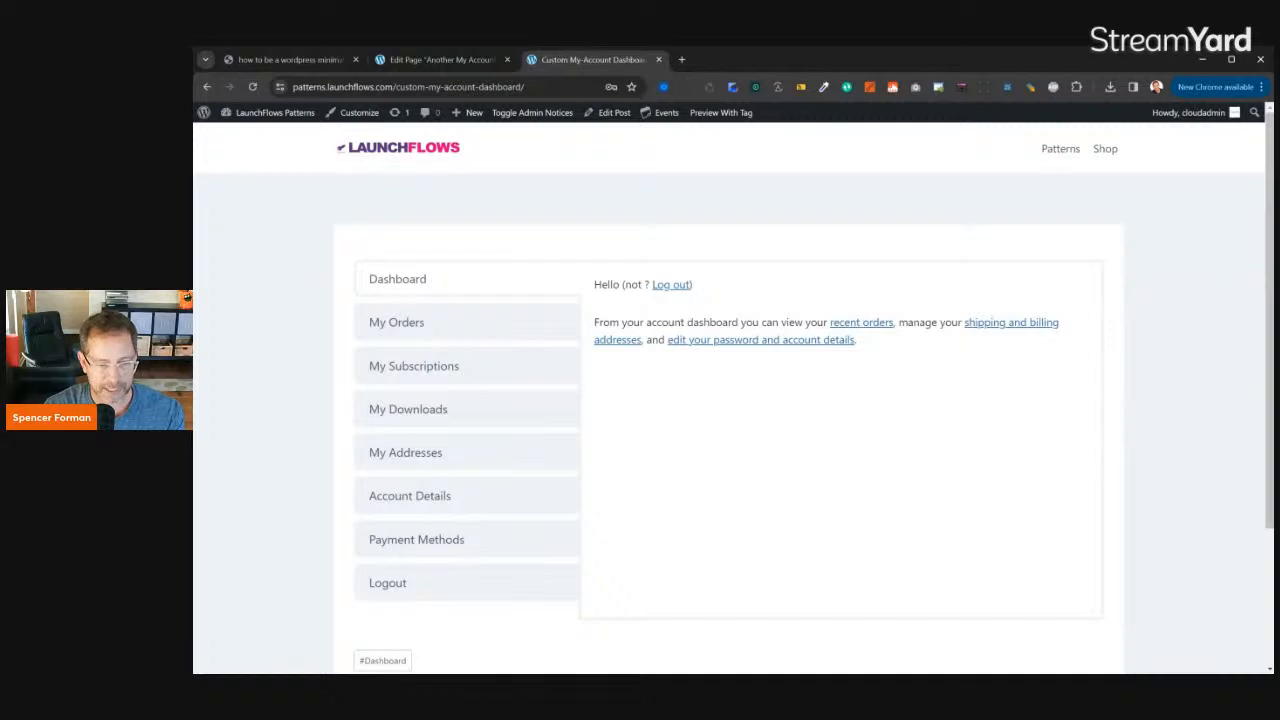
left_click_drag(194, 673, 202, 715)
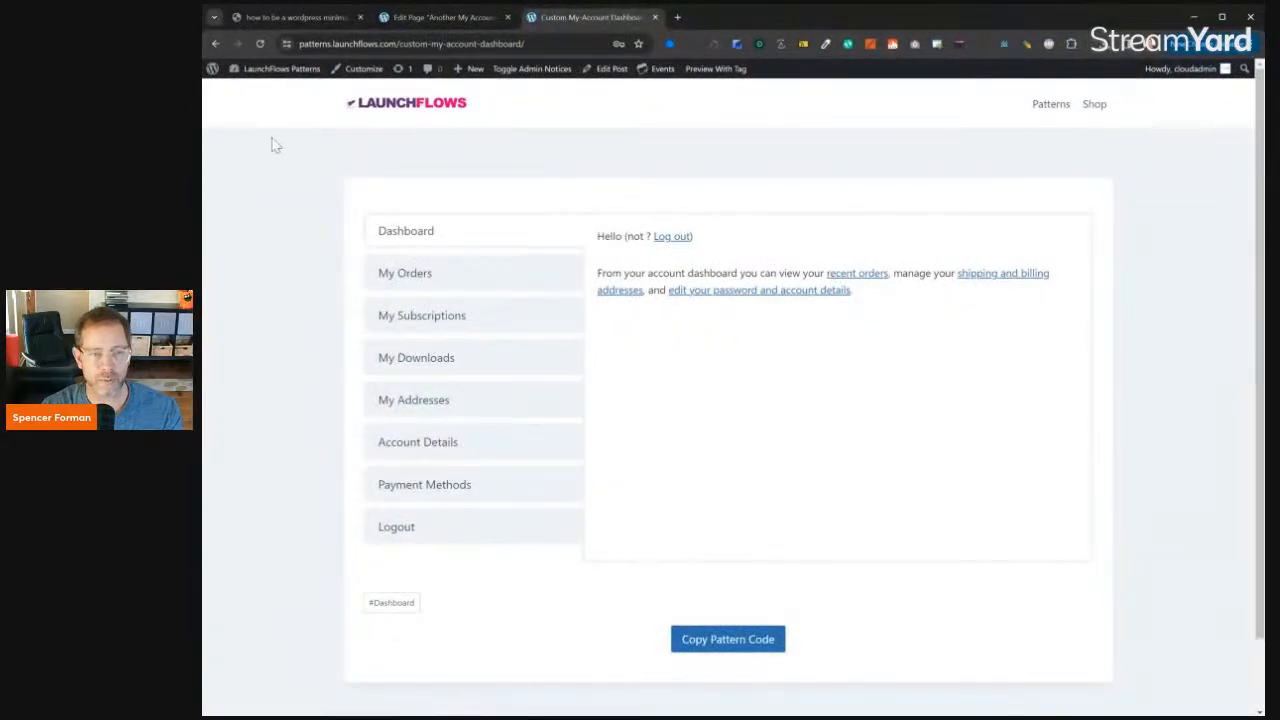
- Return to the pattern list and look over the My Account Dashboard pattern from top to bottom
left_click(215, 44)
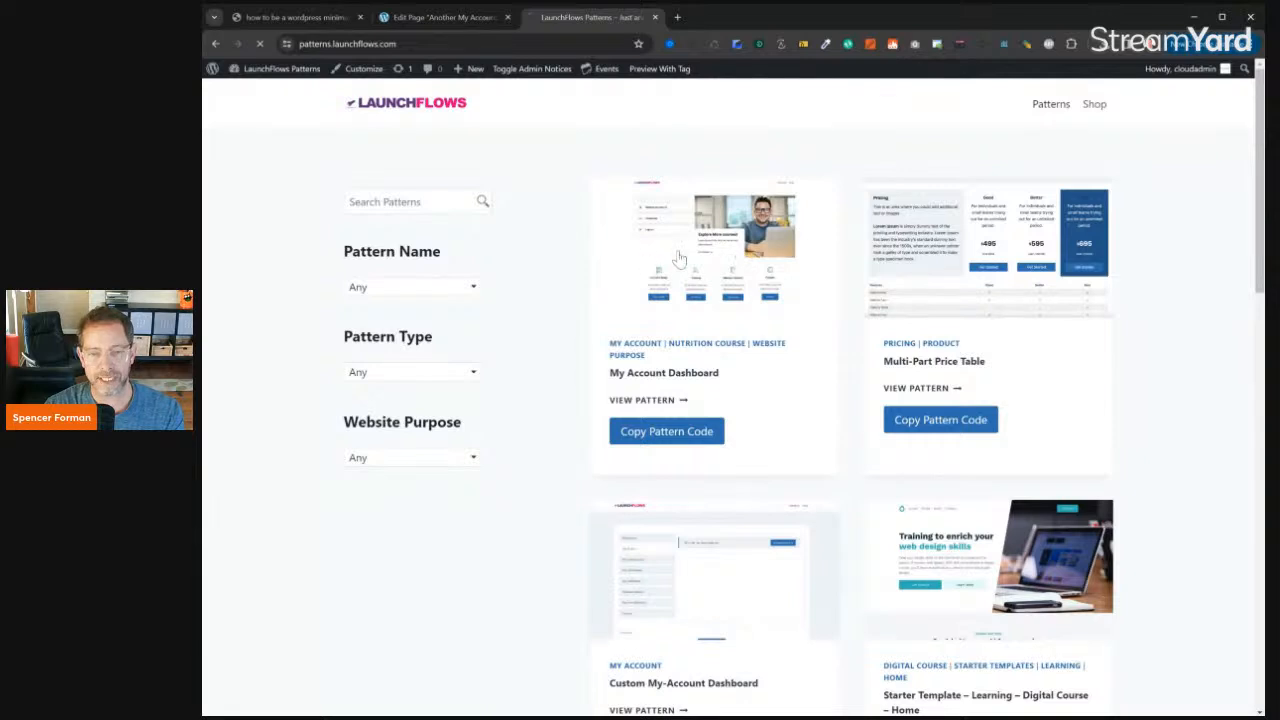
left_click(621, 263)
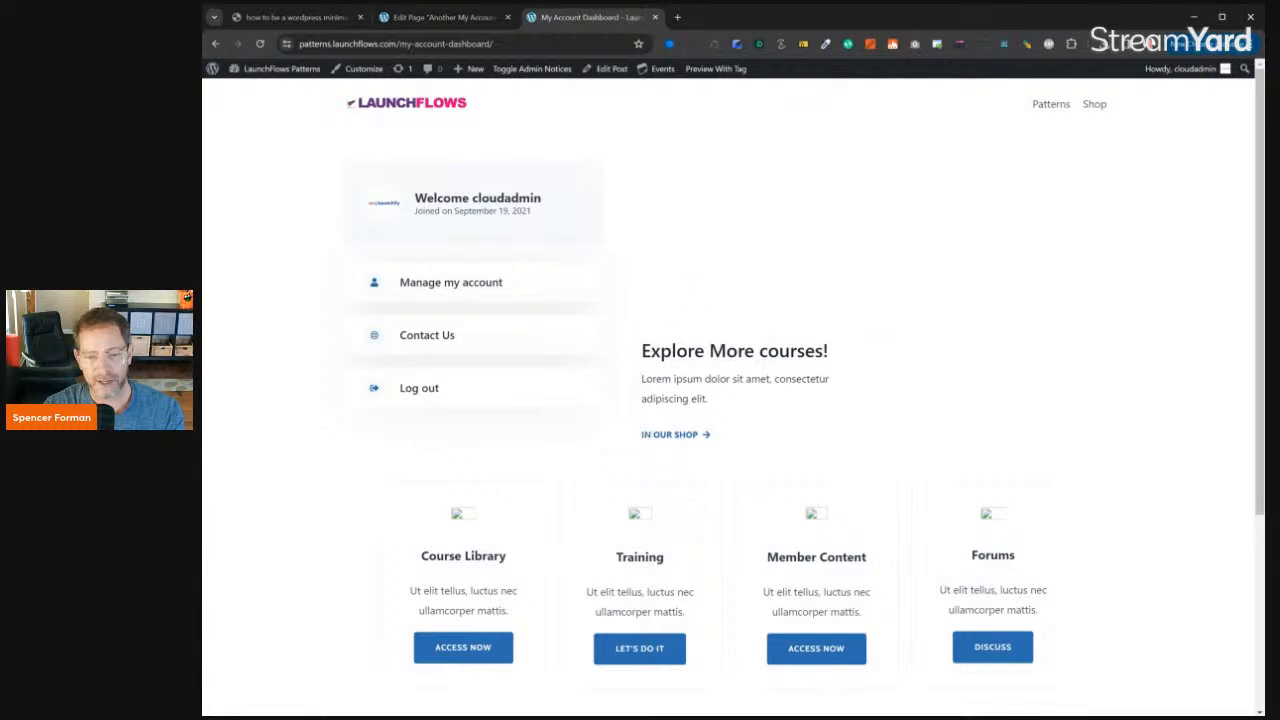
scroll(694, 371, "down", 3)
scroll(600, 410, "up", 3)
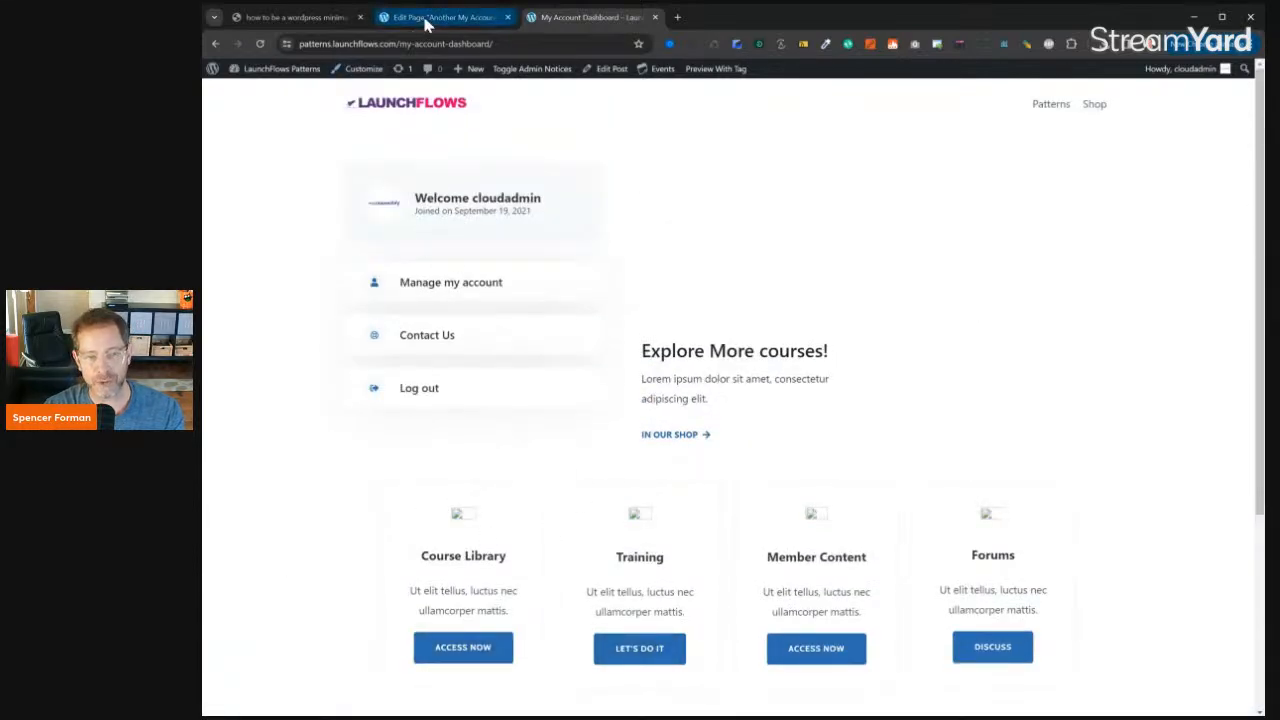
left_click(216, 46)
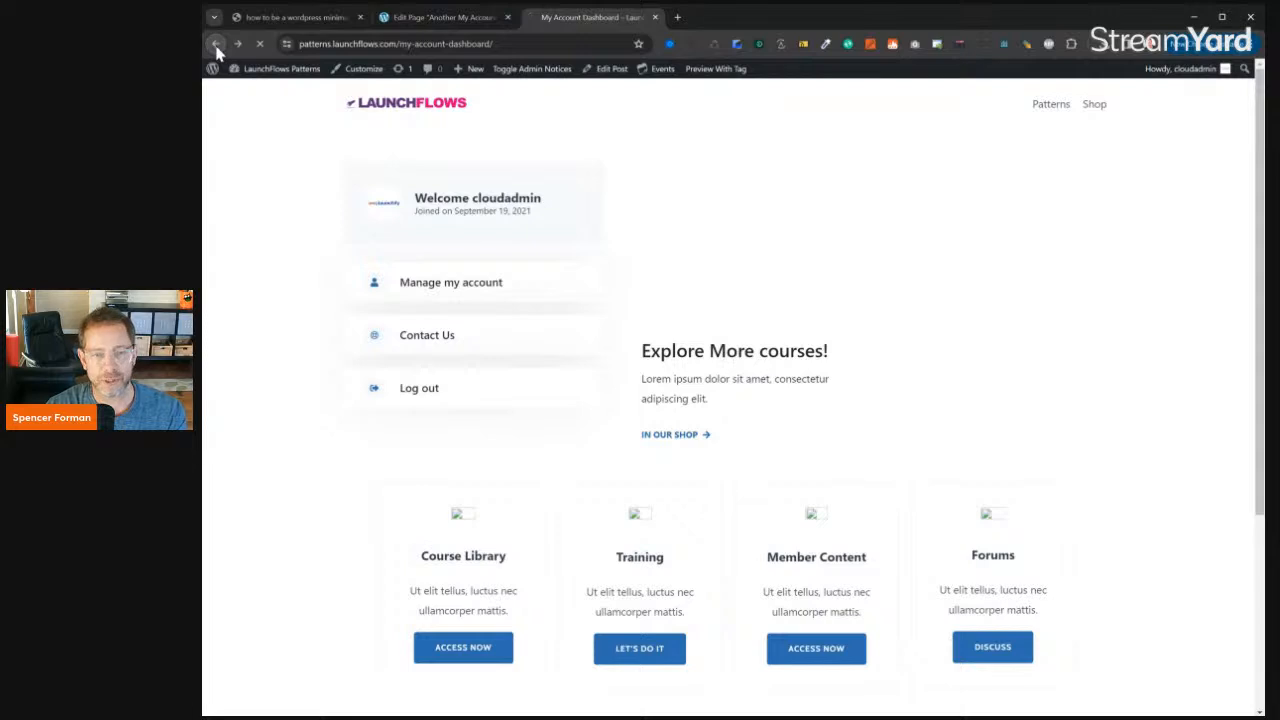
- Switch to the Another My Account page editor and examine the shortcodes behind the account tabs, from Dashboard to Account Details
left_click(430, 18)
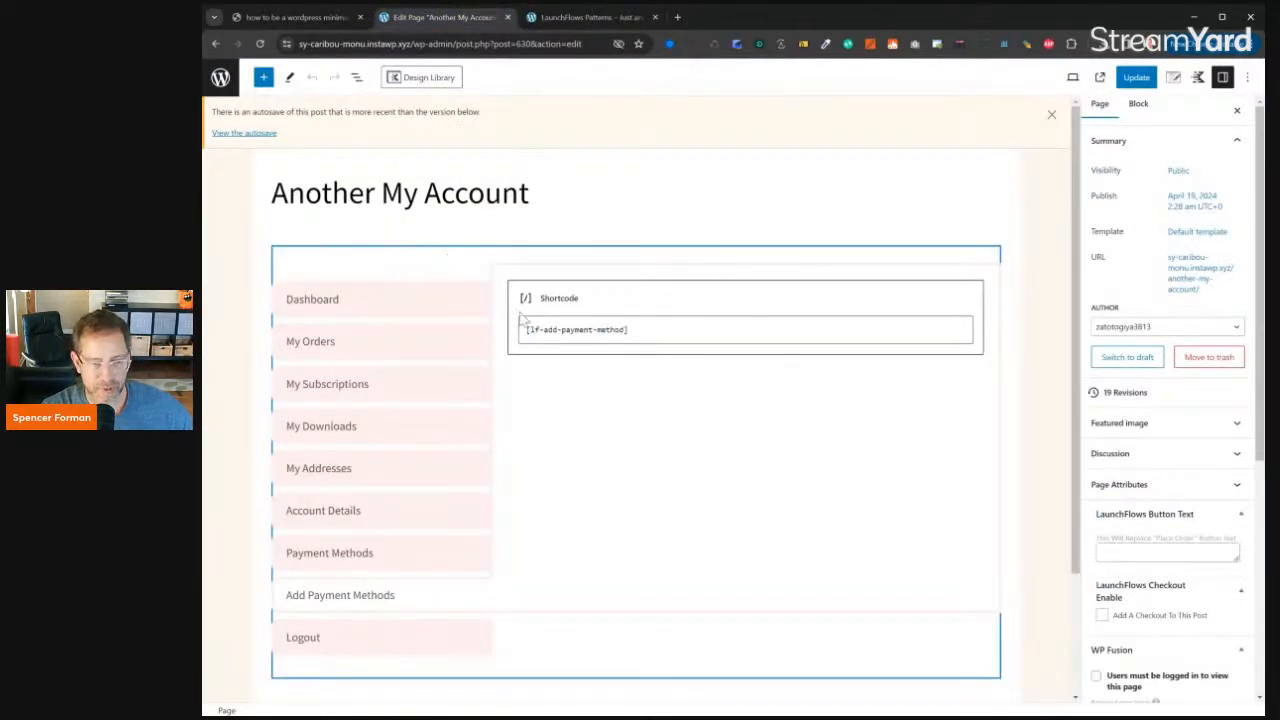
left_click(392, 312)
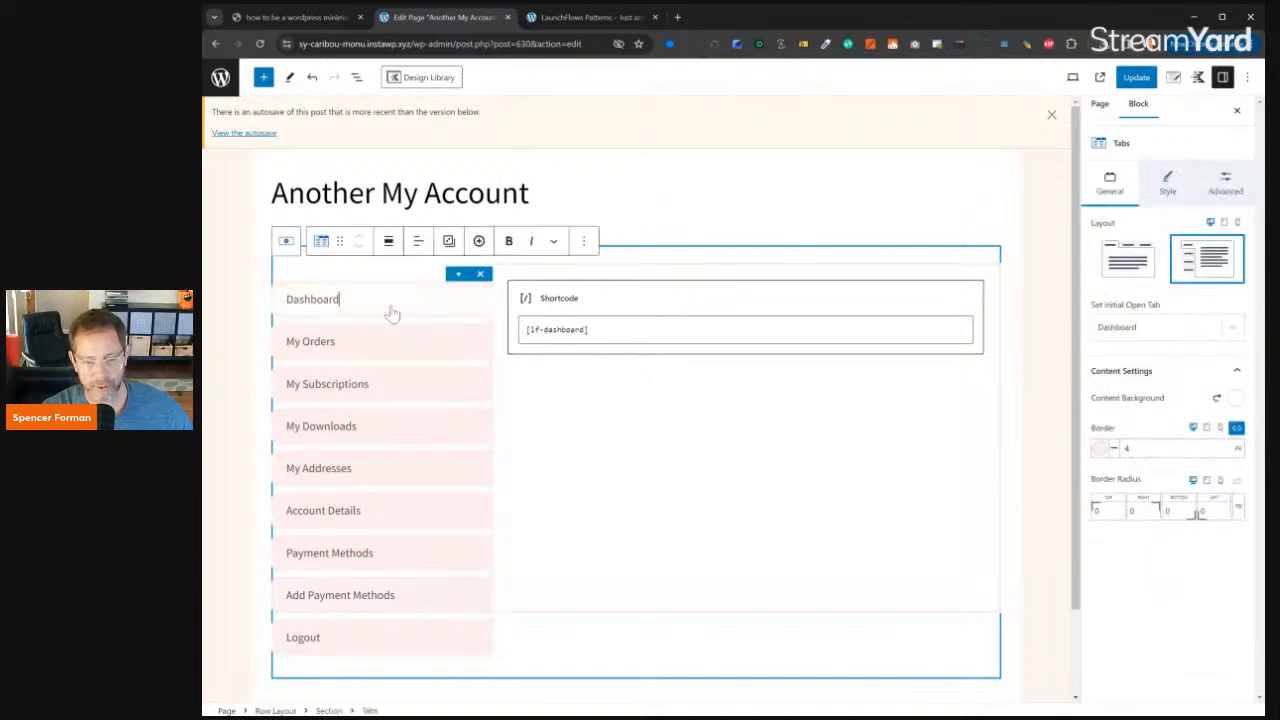
left_click(366, 345)
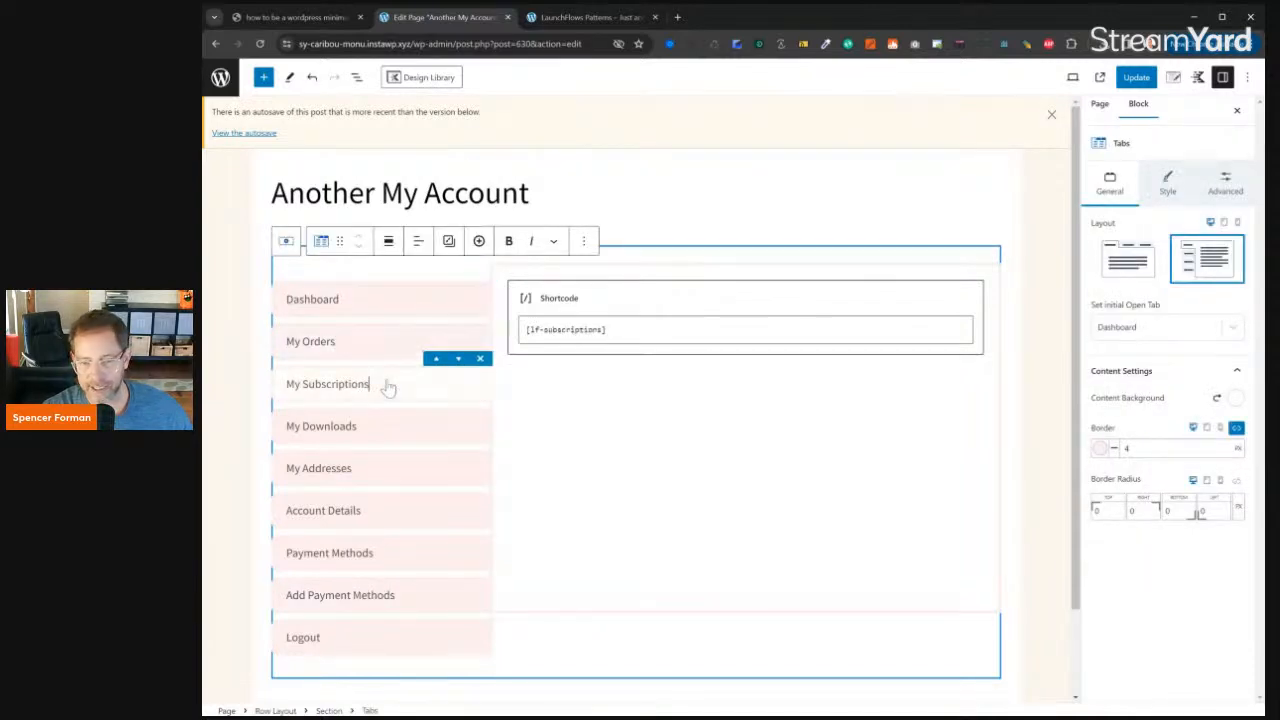
left_click(395, 430)
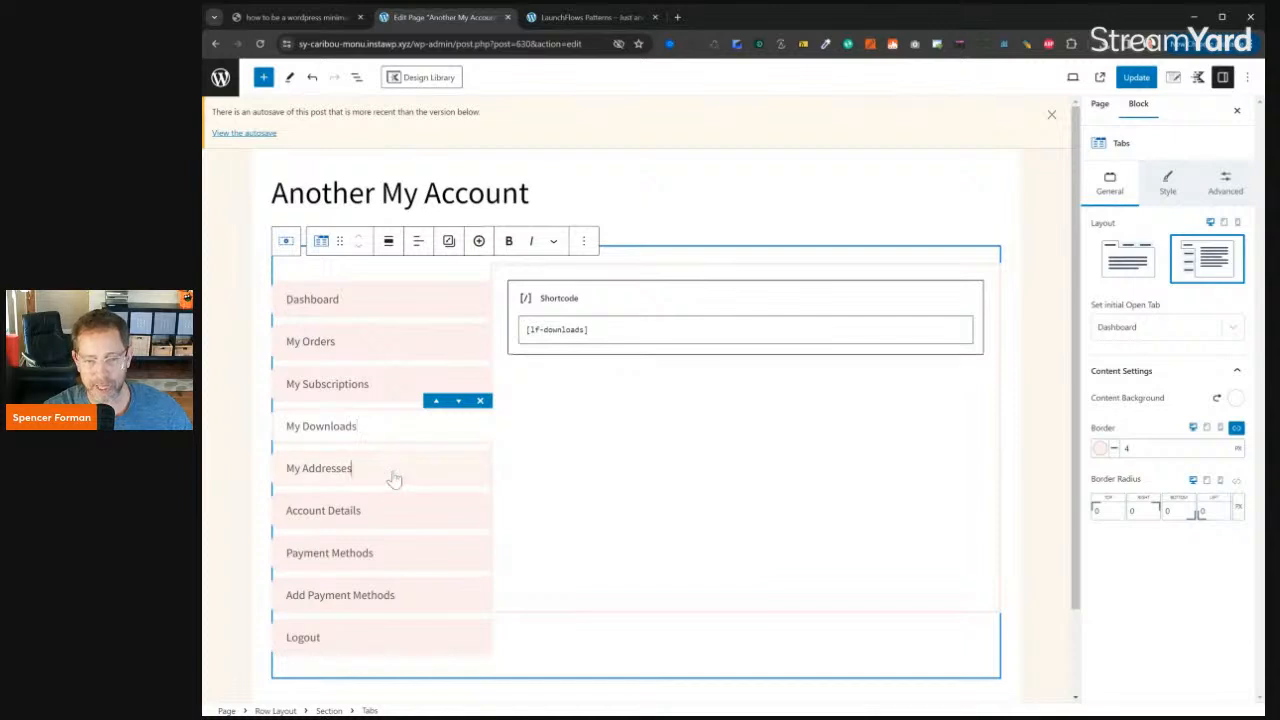
left_click(393, 476)
left_click(393, 520)
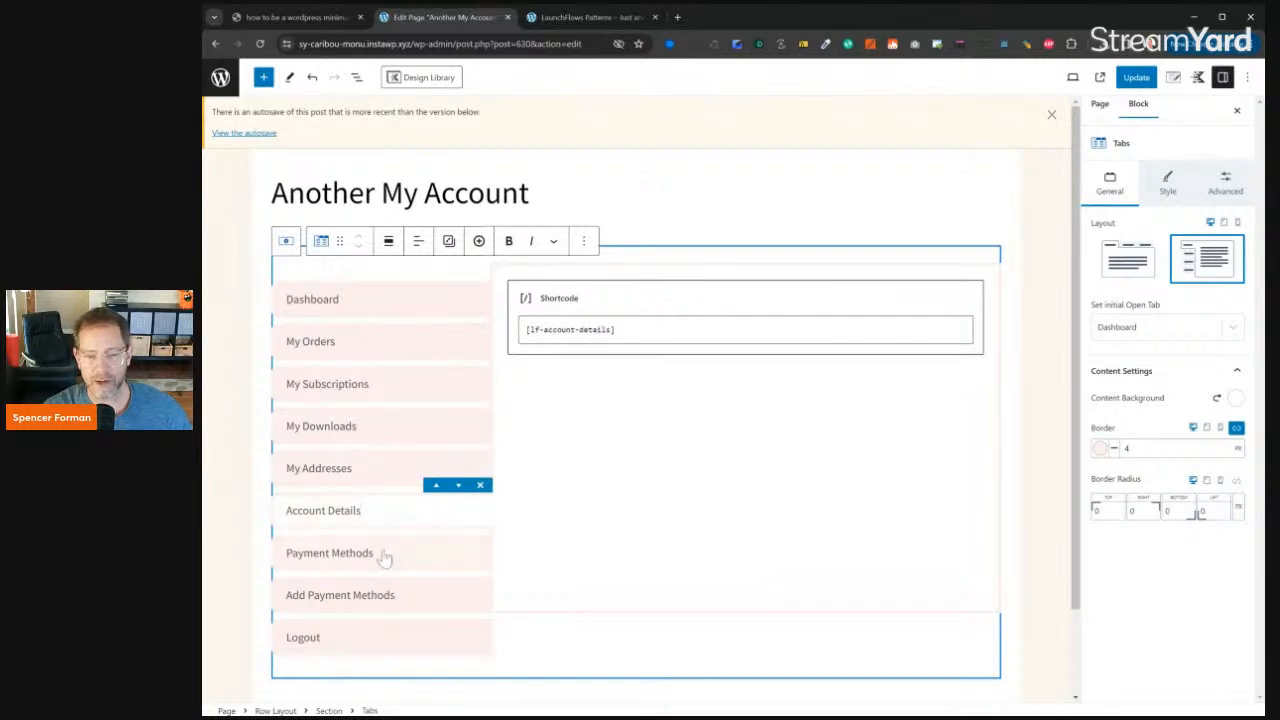
scroll(385, 557, "down", 1)
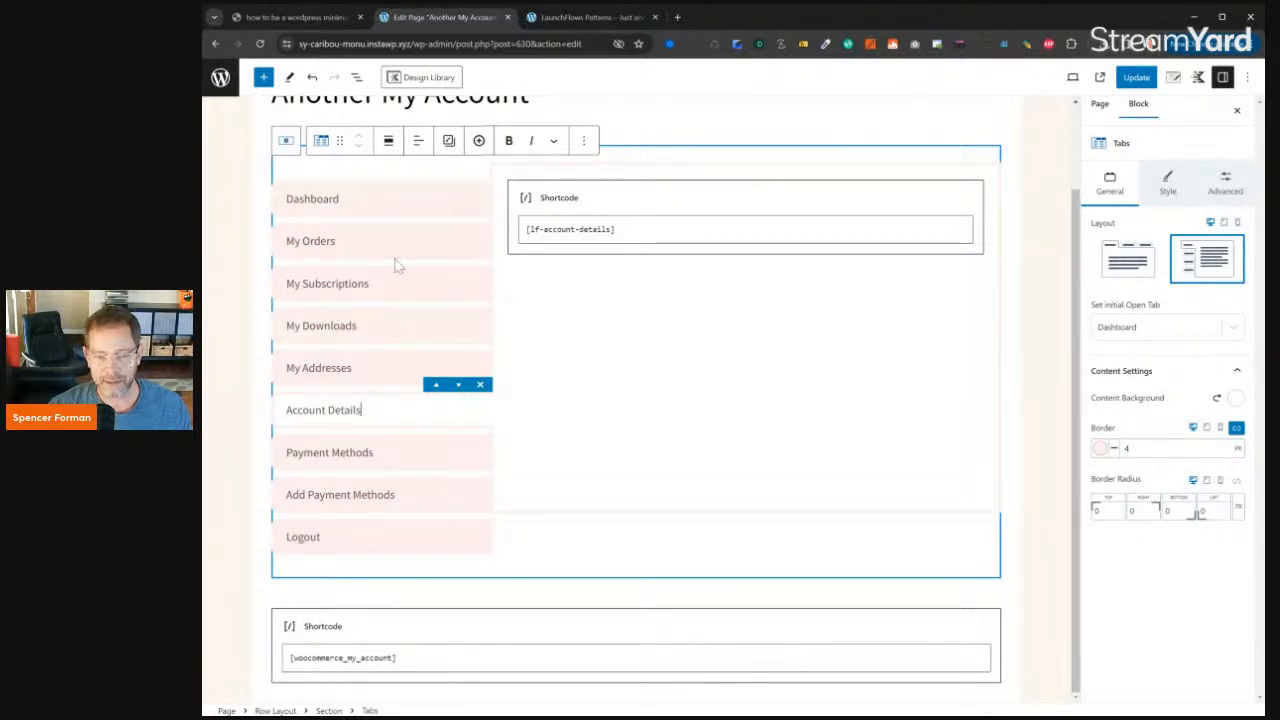
scroll(408, 294, "up", 1)
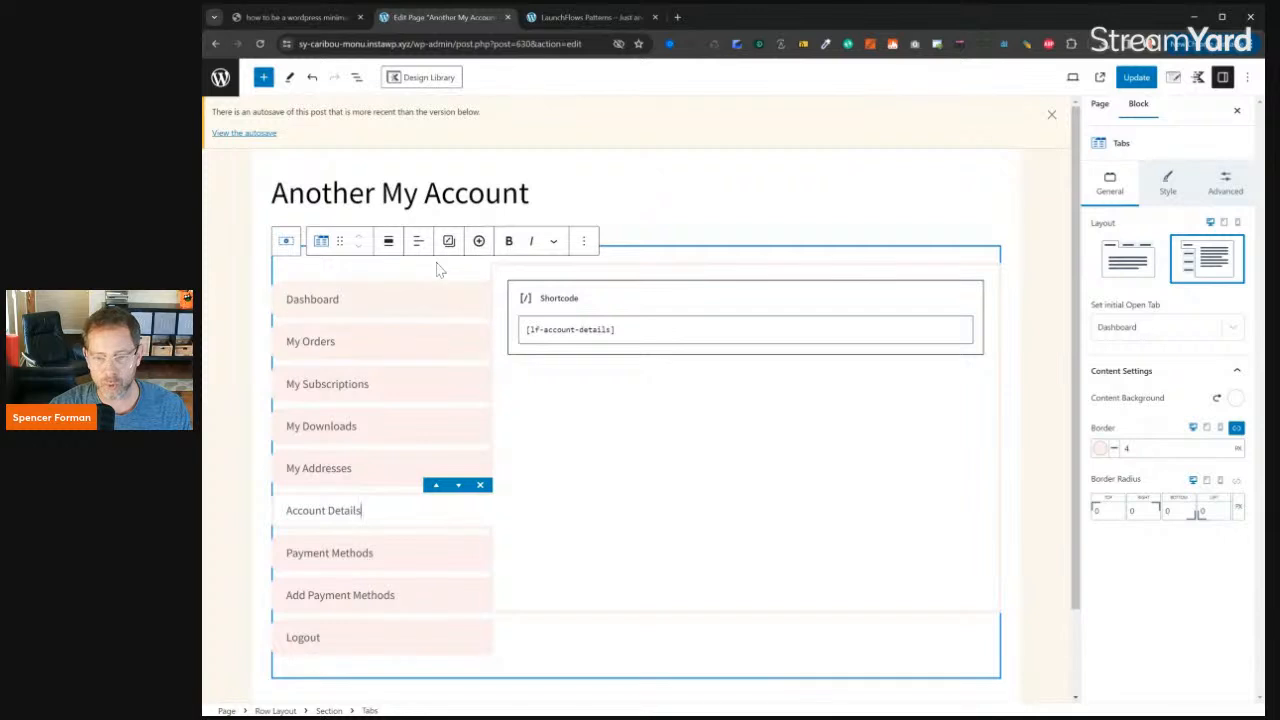
- View the live Another My Account page and compare the custom tabs with the default account section below them
left_click(1100, 77)
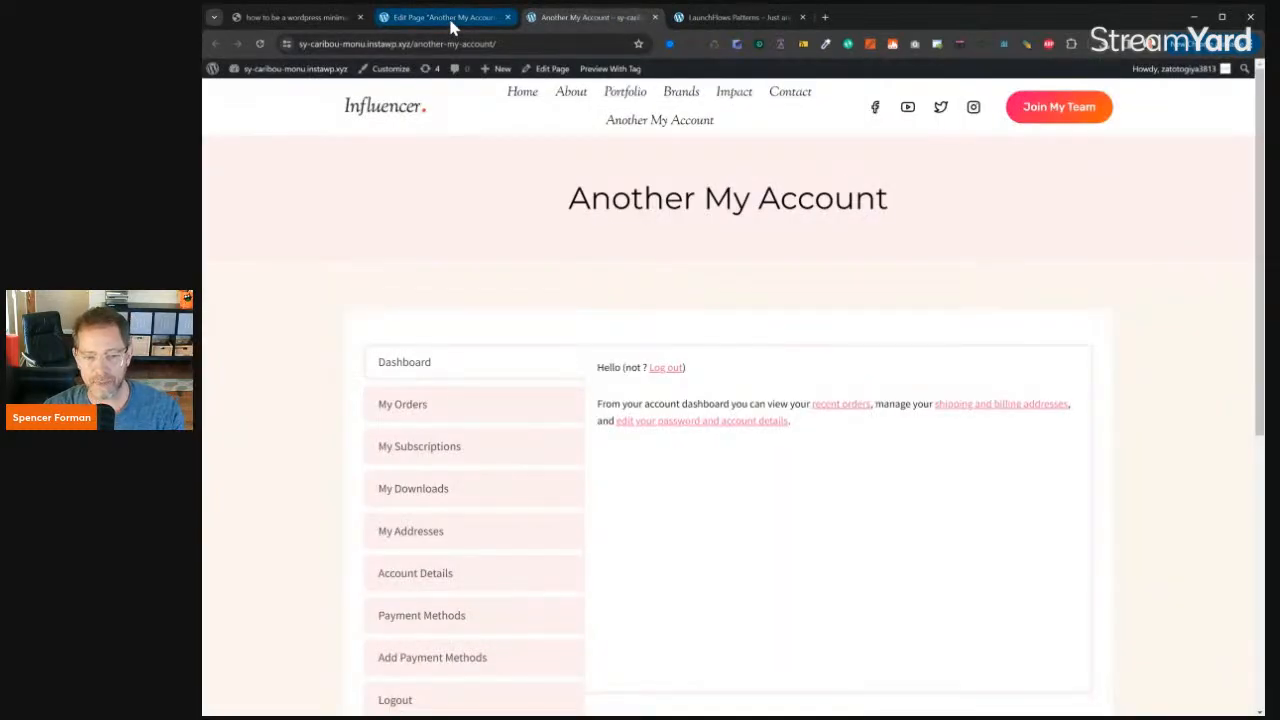
scroll(594, 229, "down", 2)
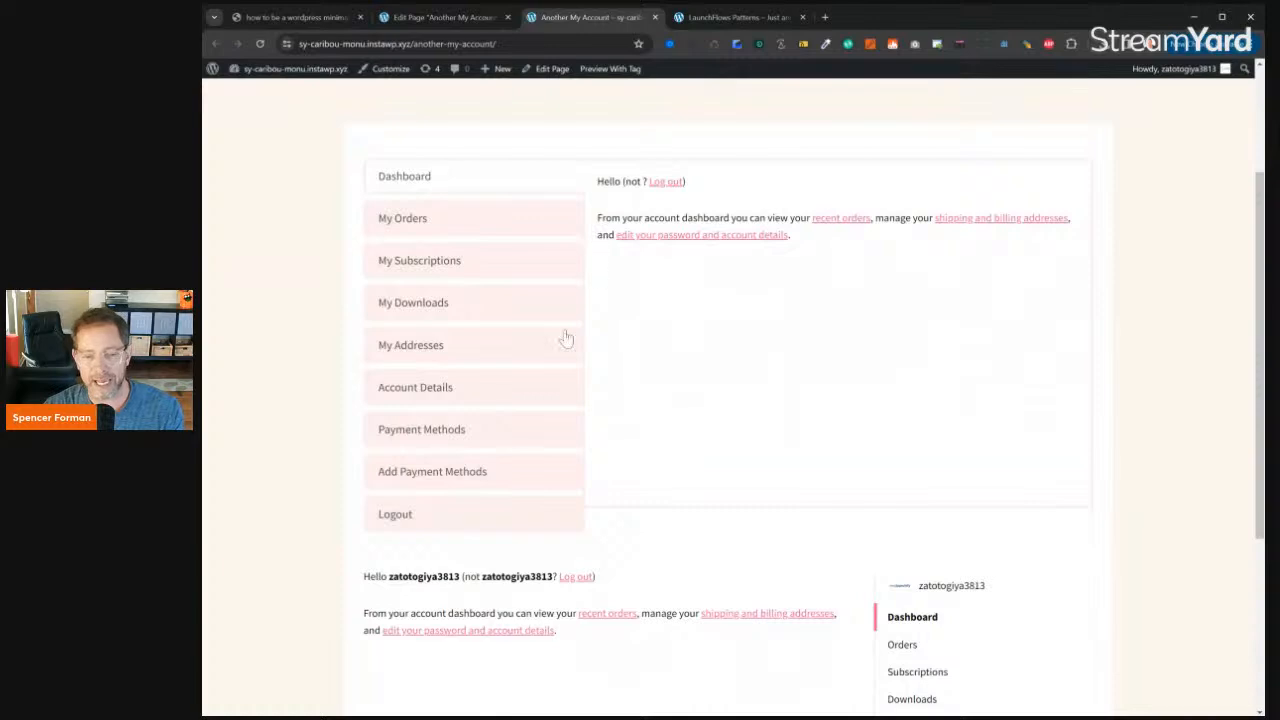
scroll(580, 330, "up", 2)
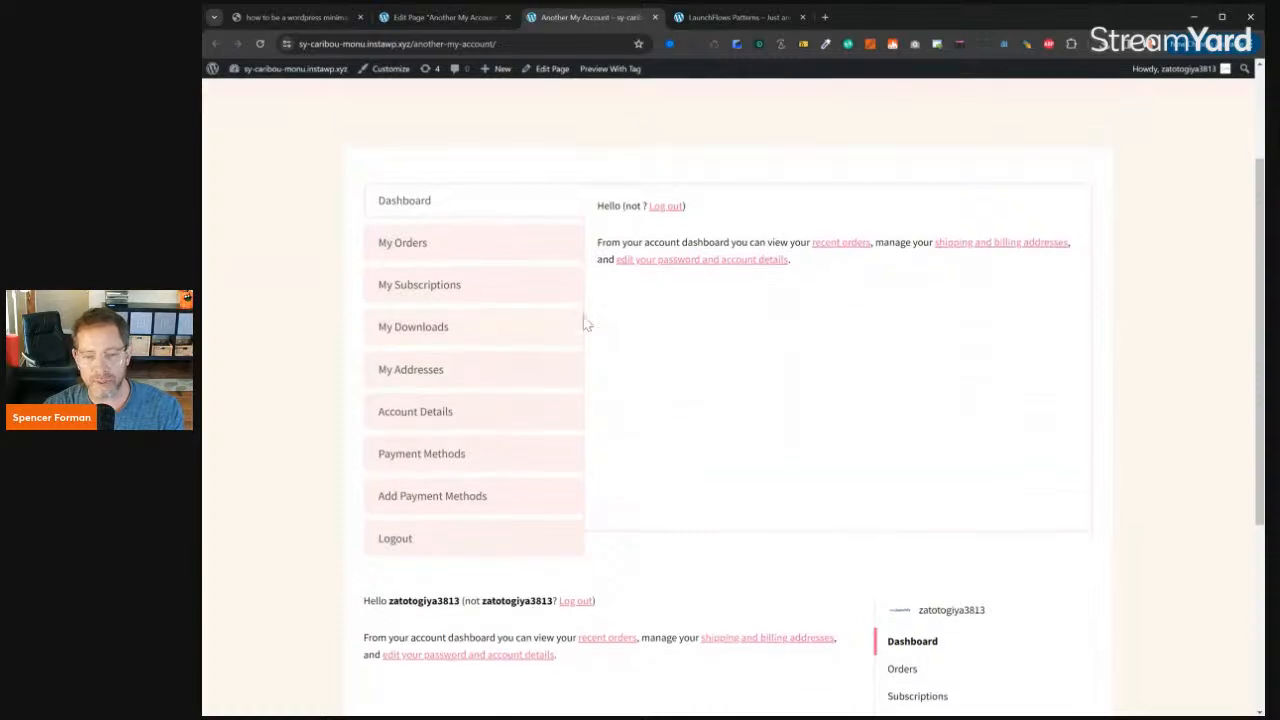
- Return to the page editor and rename the My Downloads tab as Downloads
left_click(398, 17)
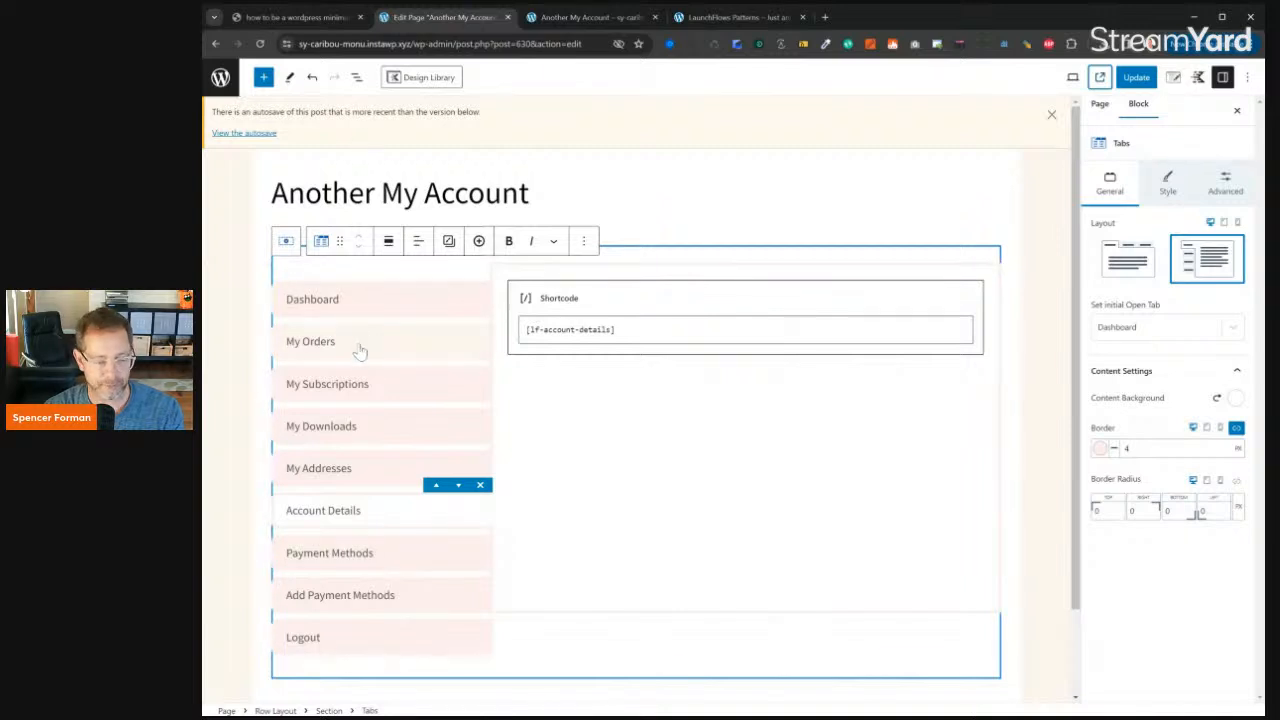
left_click(368, 430)
left_click_drag(368, 430, 292, 428)
type("Download")
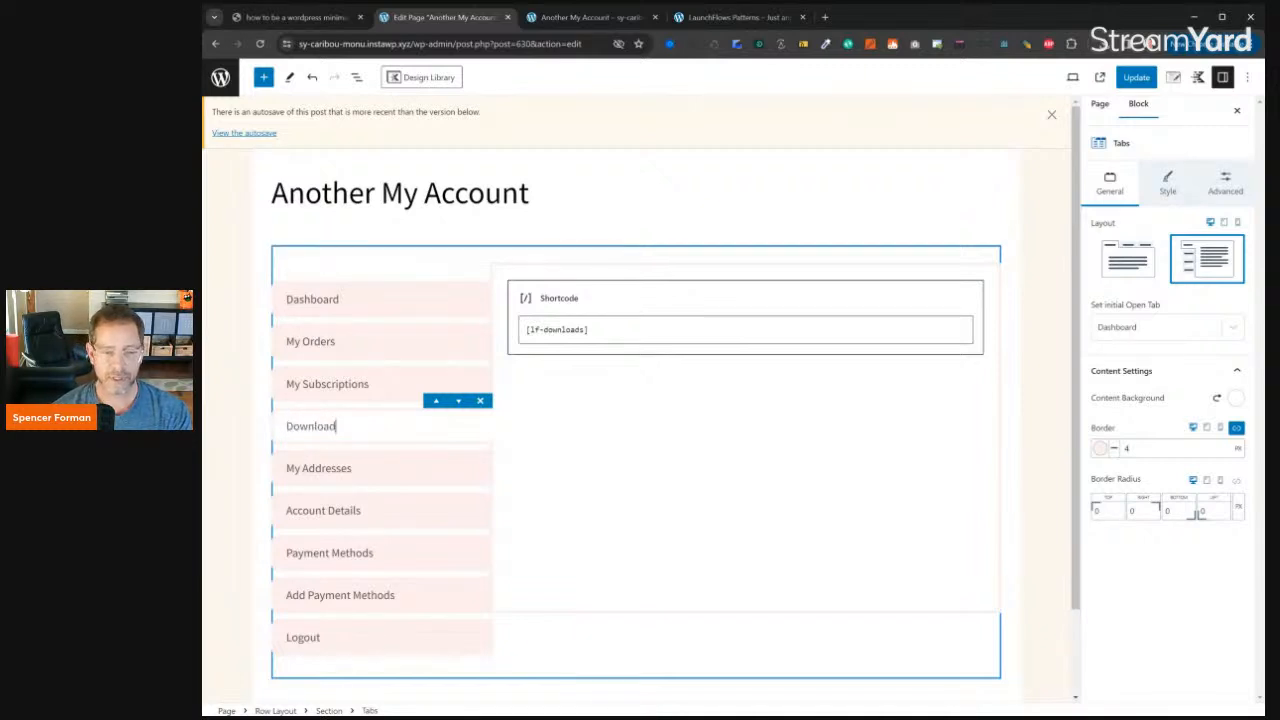
type("s")
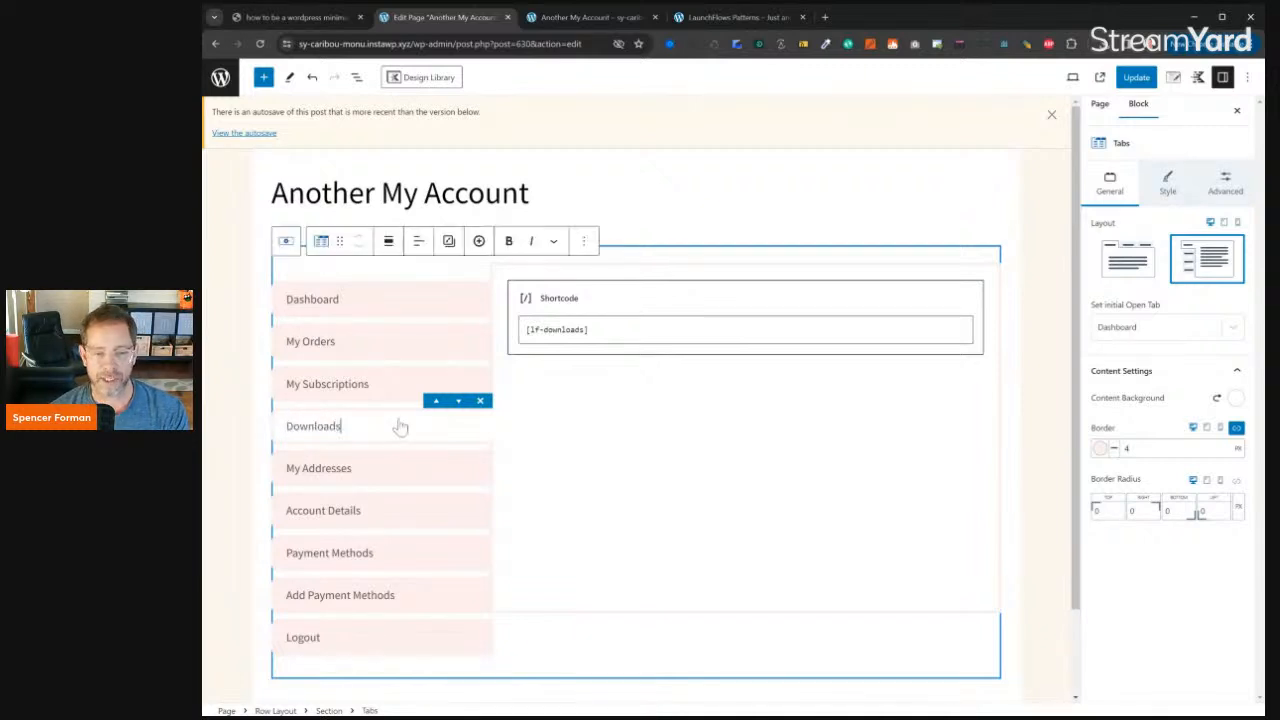
- Insert an Advanced Image block before the [lf-downloads] shortcode in the Downloads tab
left_click(600, 308)
left_click(624, 258)
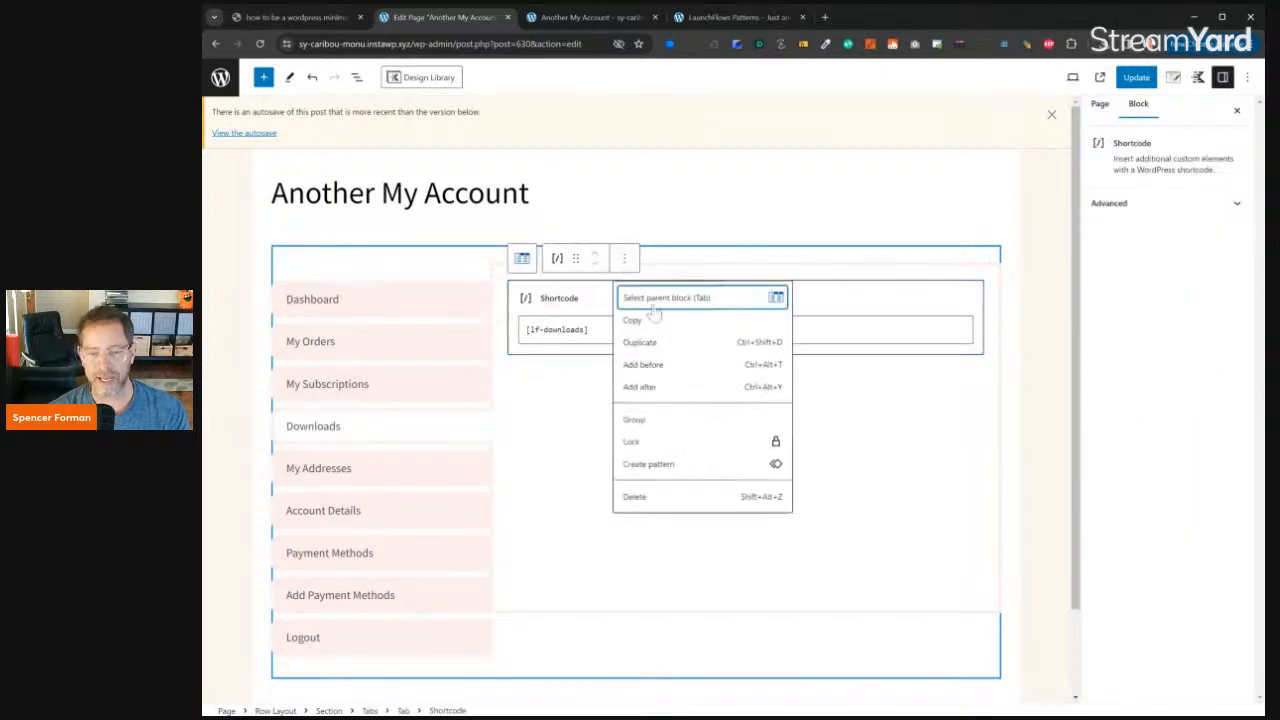
left_click(664, 364)
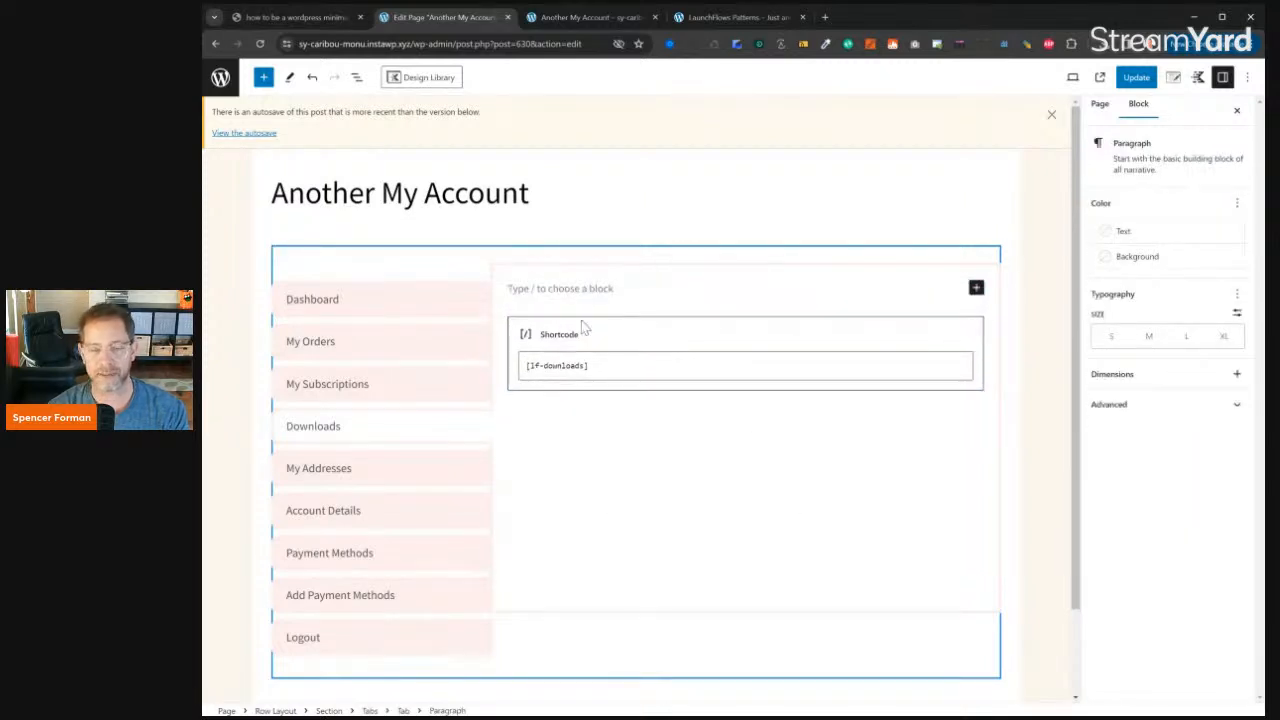
type("/image")
key("Return")
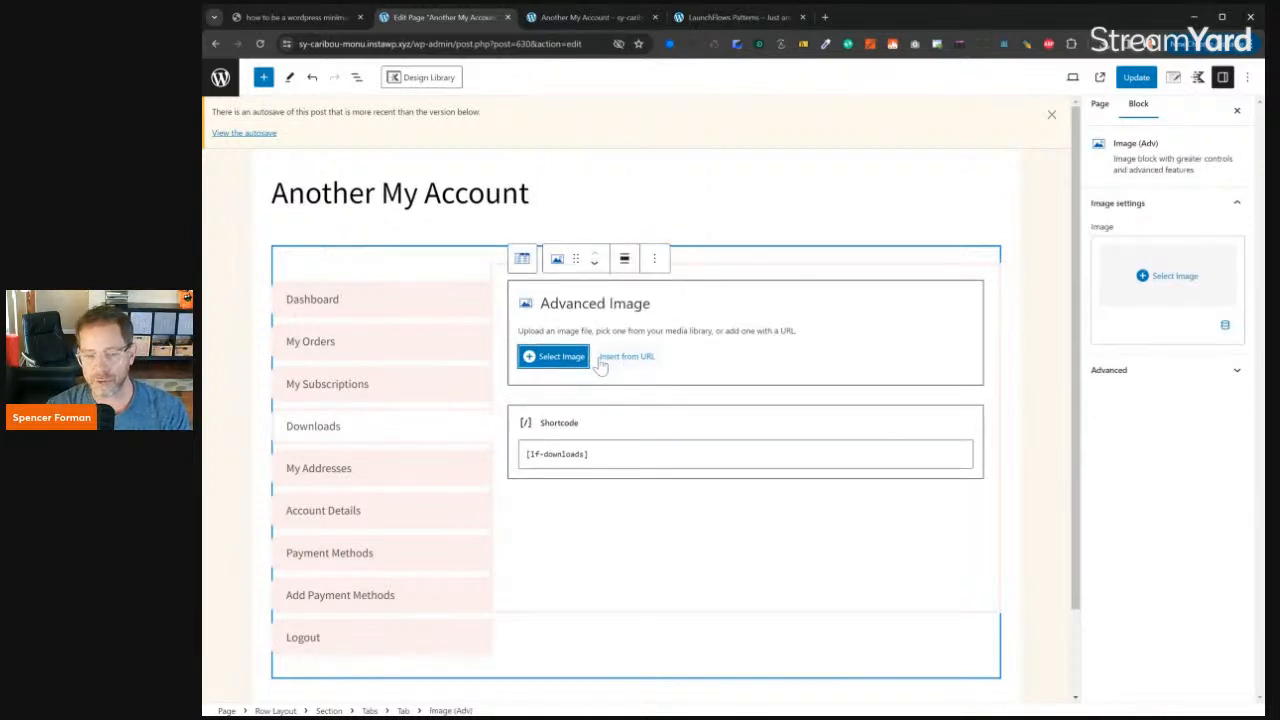
- Fill the image block with the Media Library photo of sandalled legs on a turquoise car
left_click(569, 356)
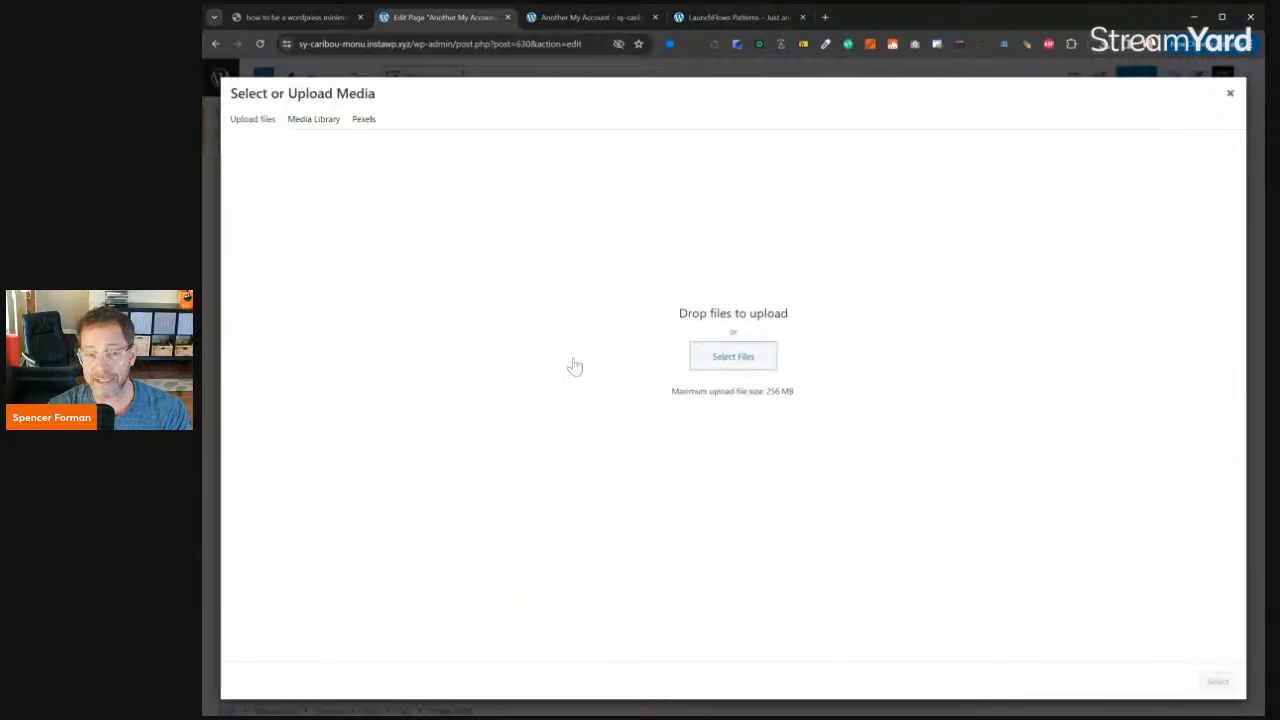
left_click(312, 122)
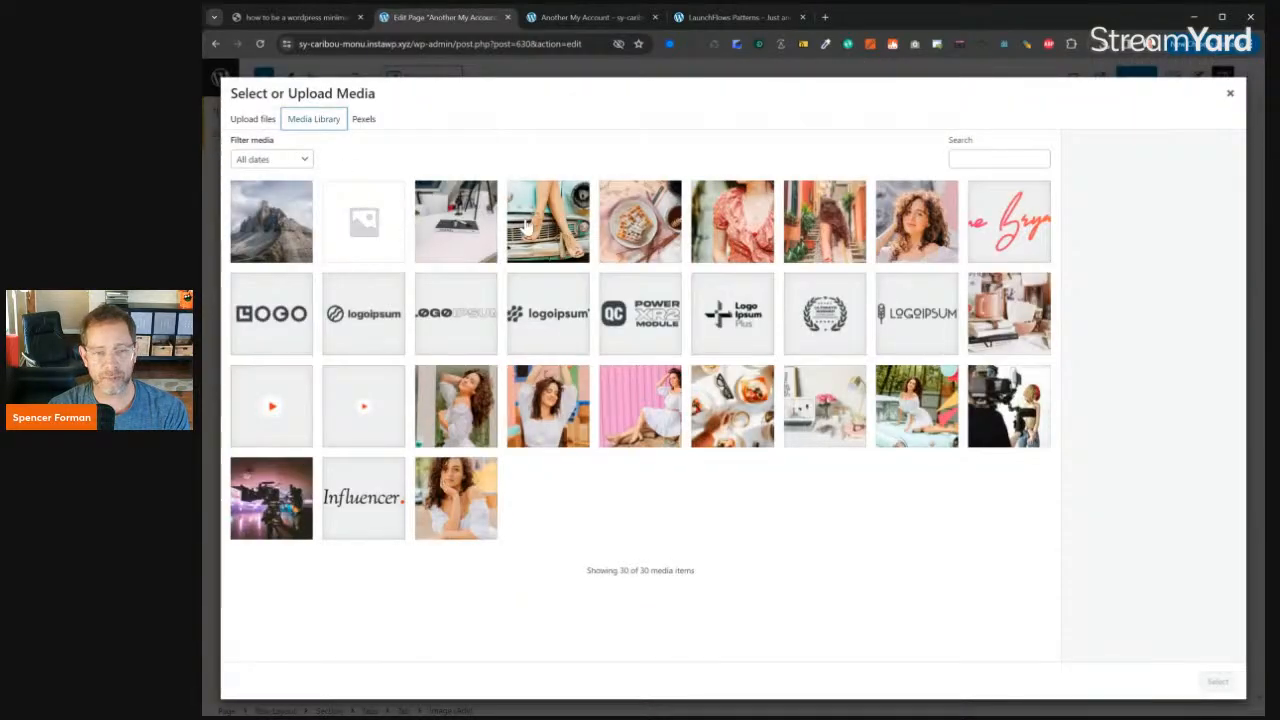
left_click(535, 228)
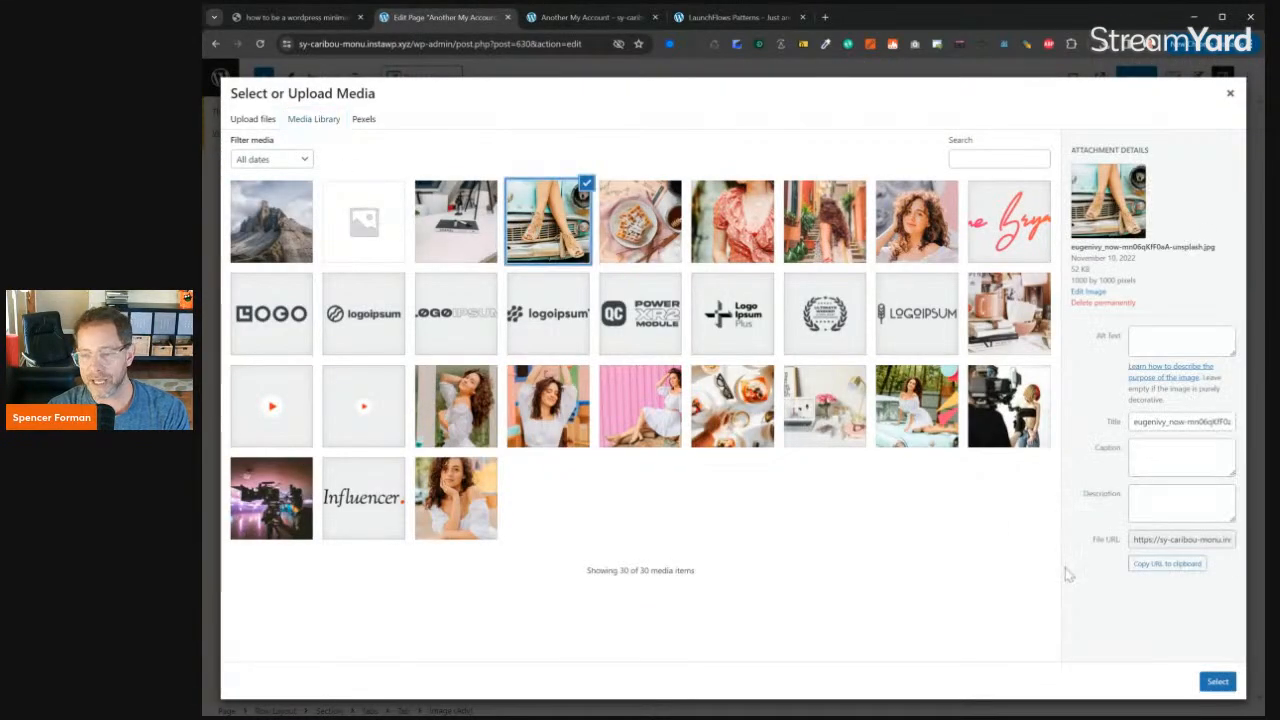
left_click(1222, 683)
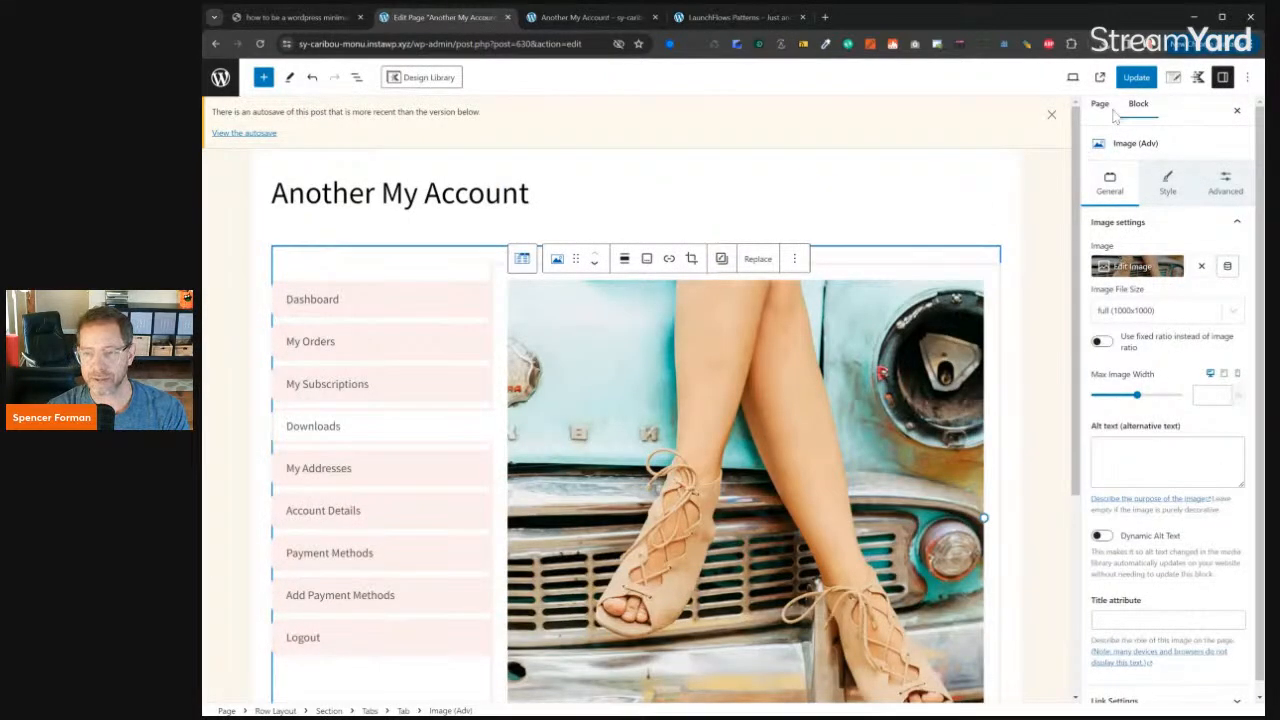
- Update the Another My Account page and open its live version in a new tab
left_click(1136, 77)
left_click(1100, 77)
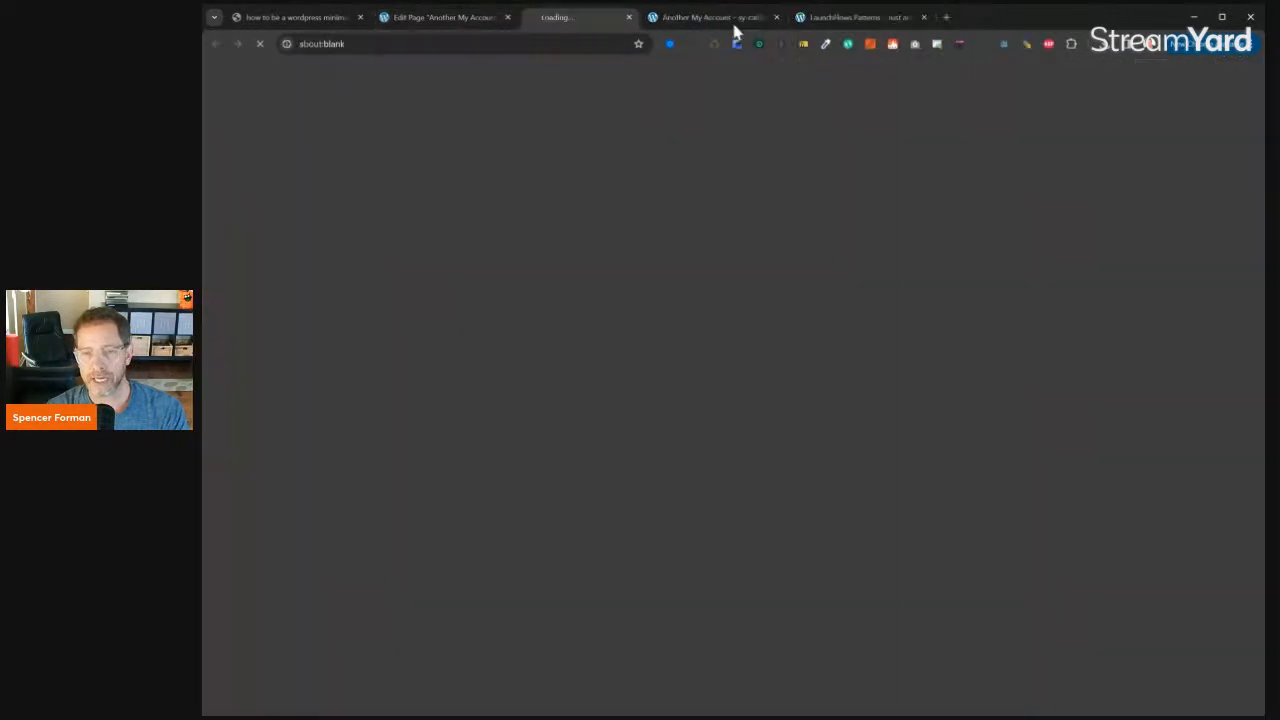
- Look through the LaunchFlows pattern list for account dashboards and starter templates, and return to the page editor
left_click(891, 18)
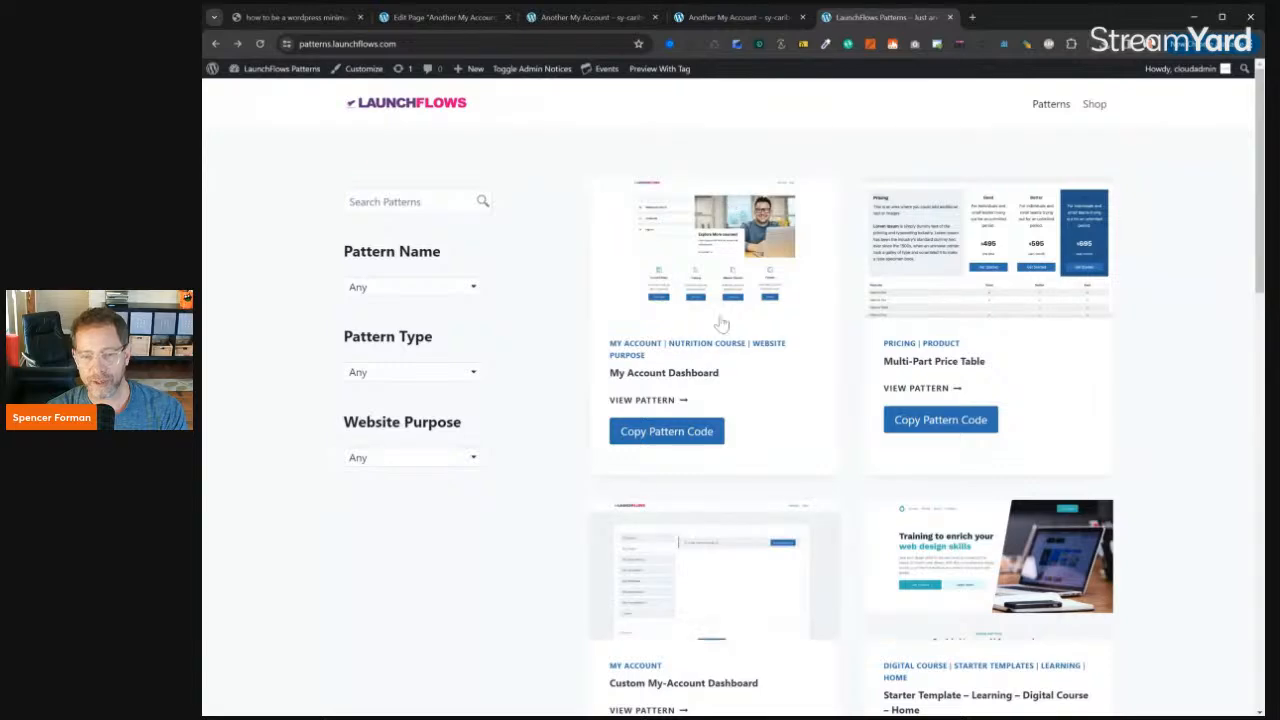
scroll(722, 323, "down", 4)
scroll(729, 323, "down", 3)
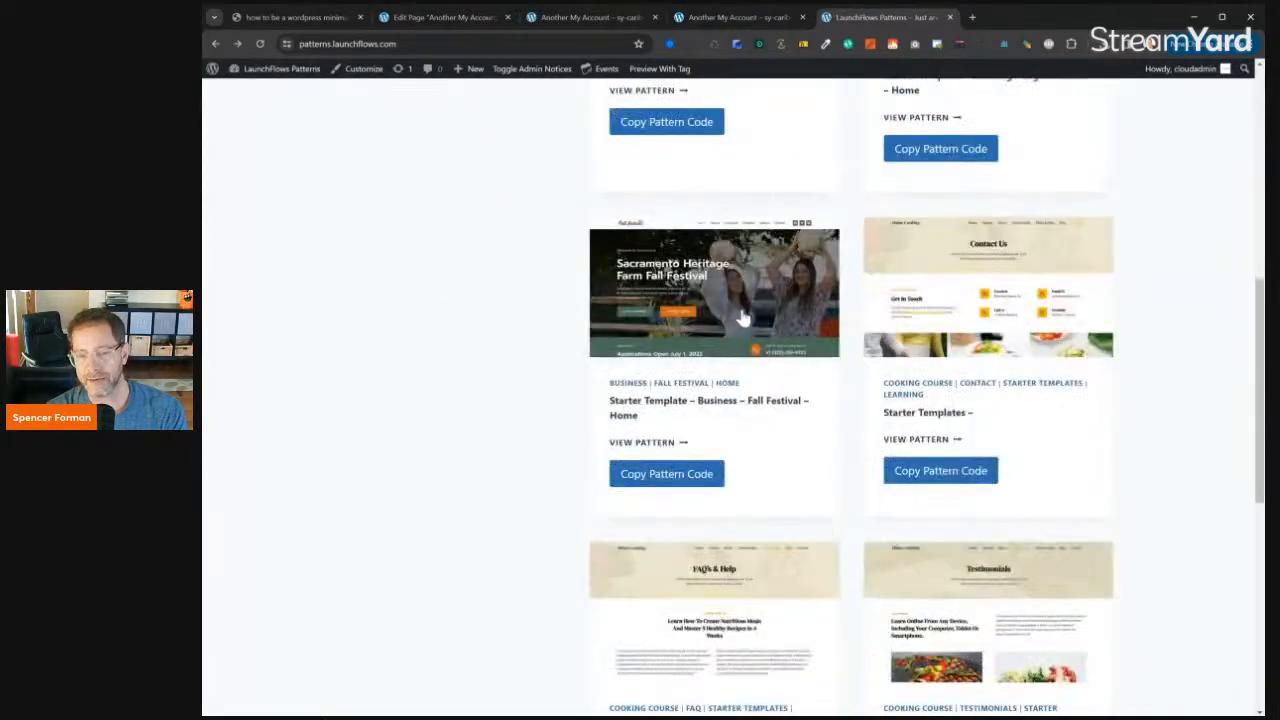
scroll(742, 318, "up", 4)
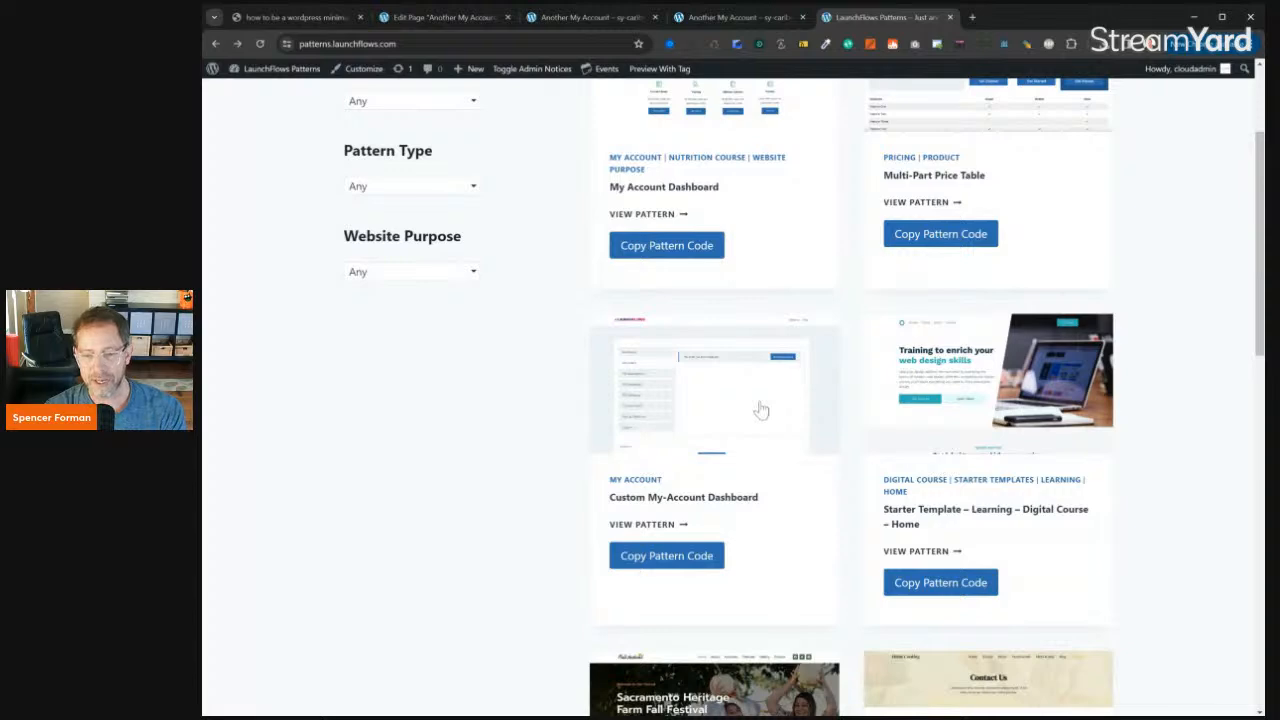
left_click(460, 19)
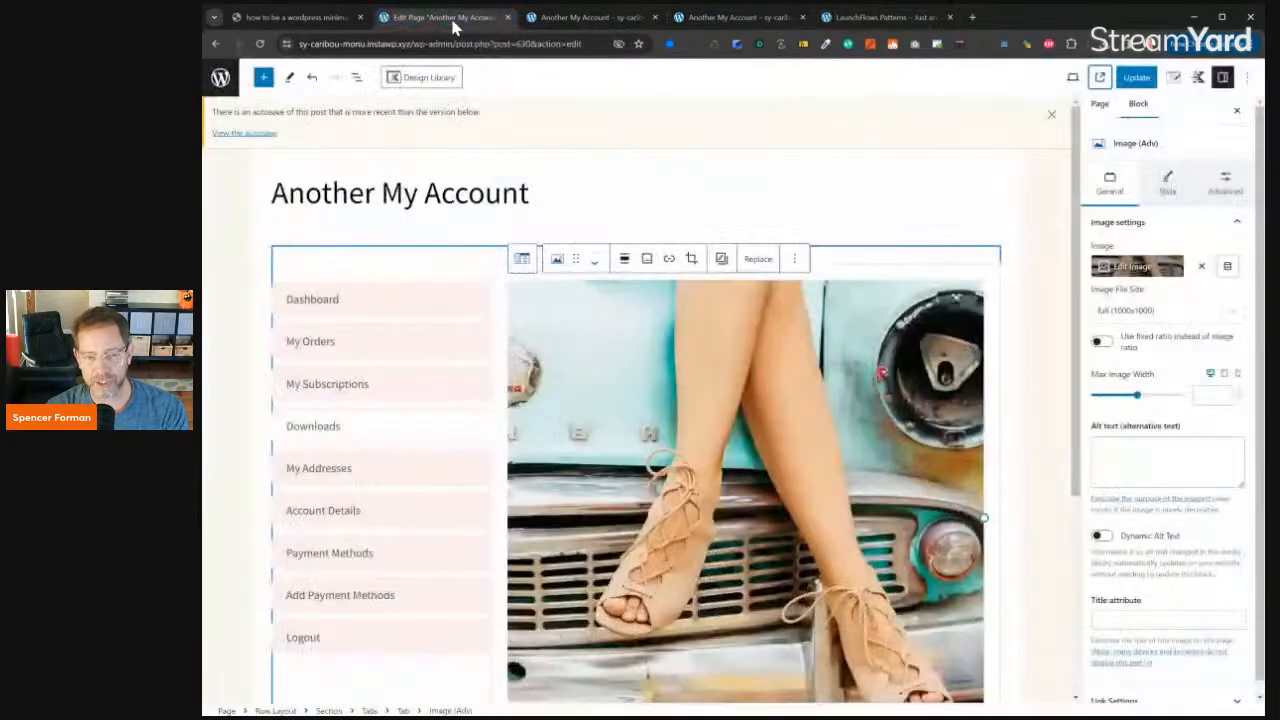
- Reload the live Another My Account page and check the Downloads tab's image and downloads content
scroll(616, 316, "down", 2)
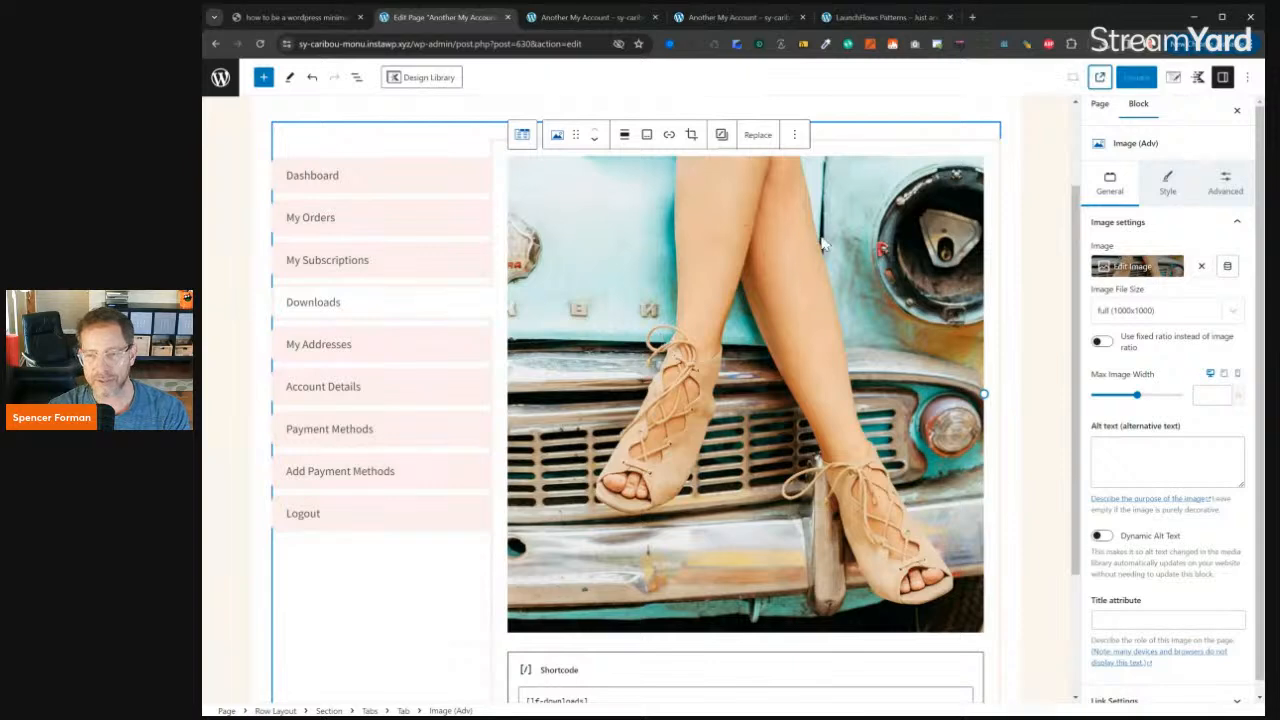
left_click(580, 22)
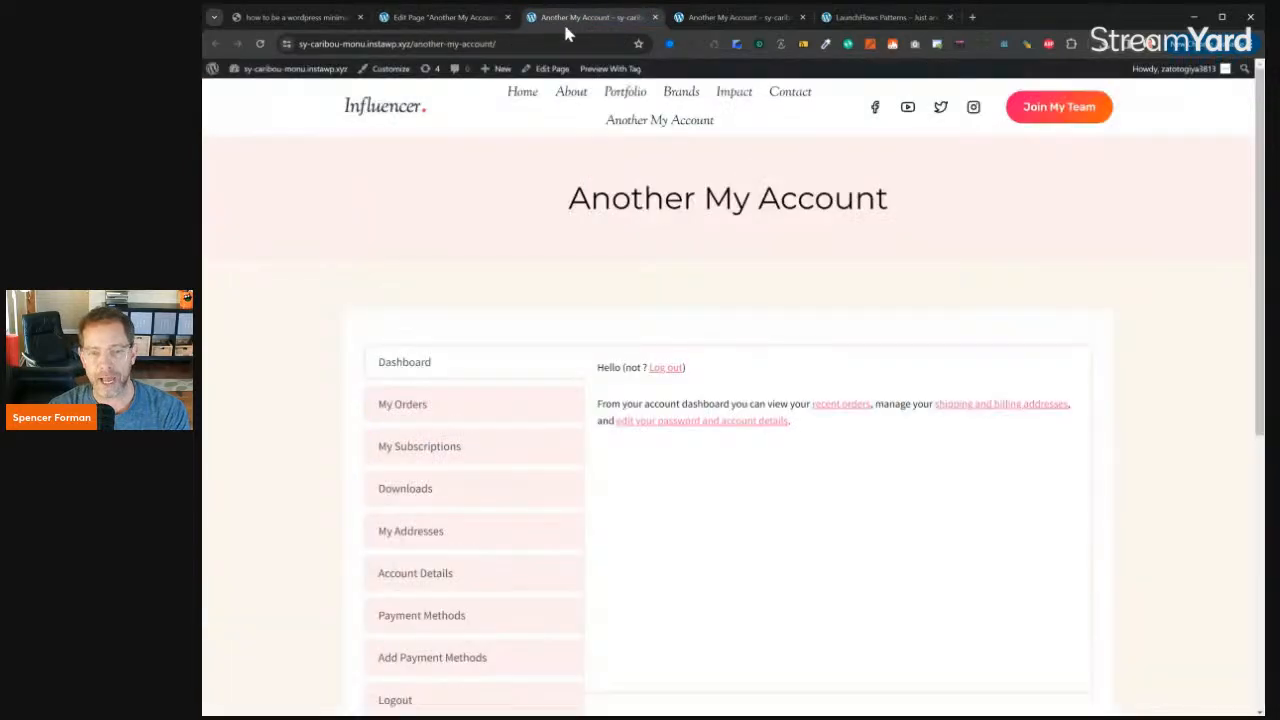
left_click(259, 43)
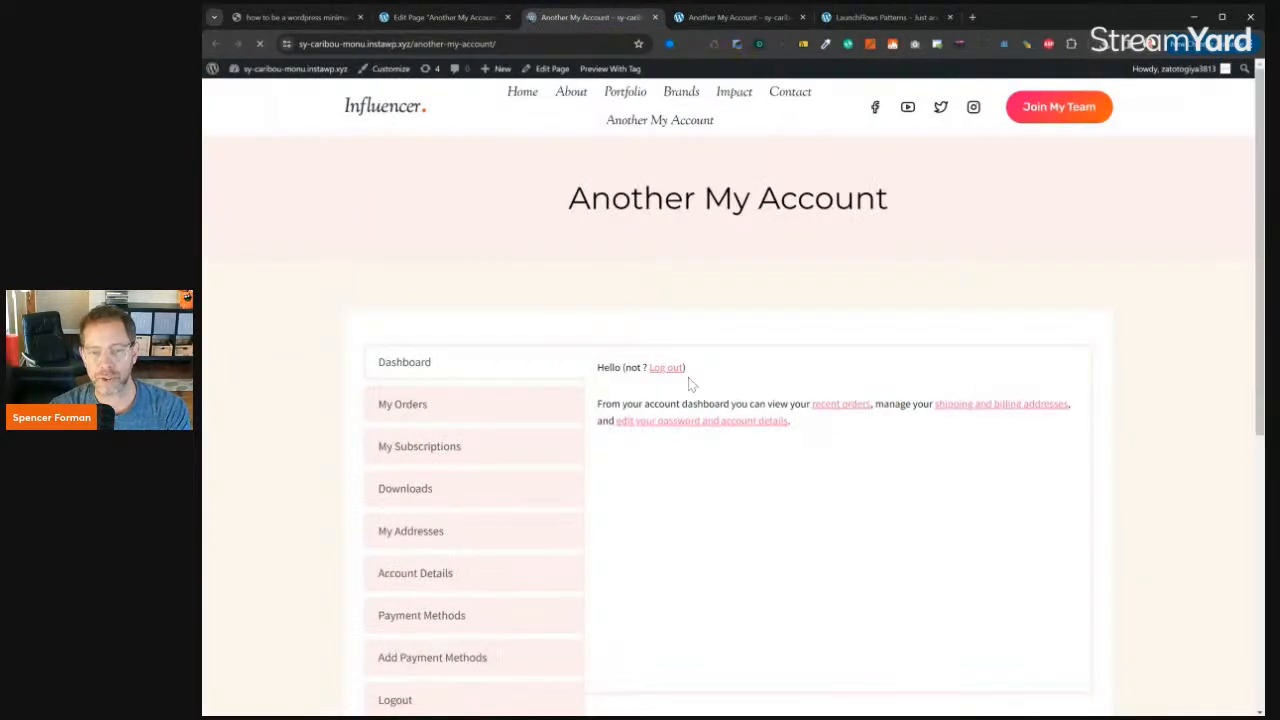
left_click(481, 485)
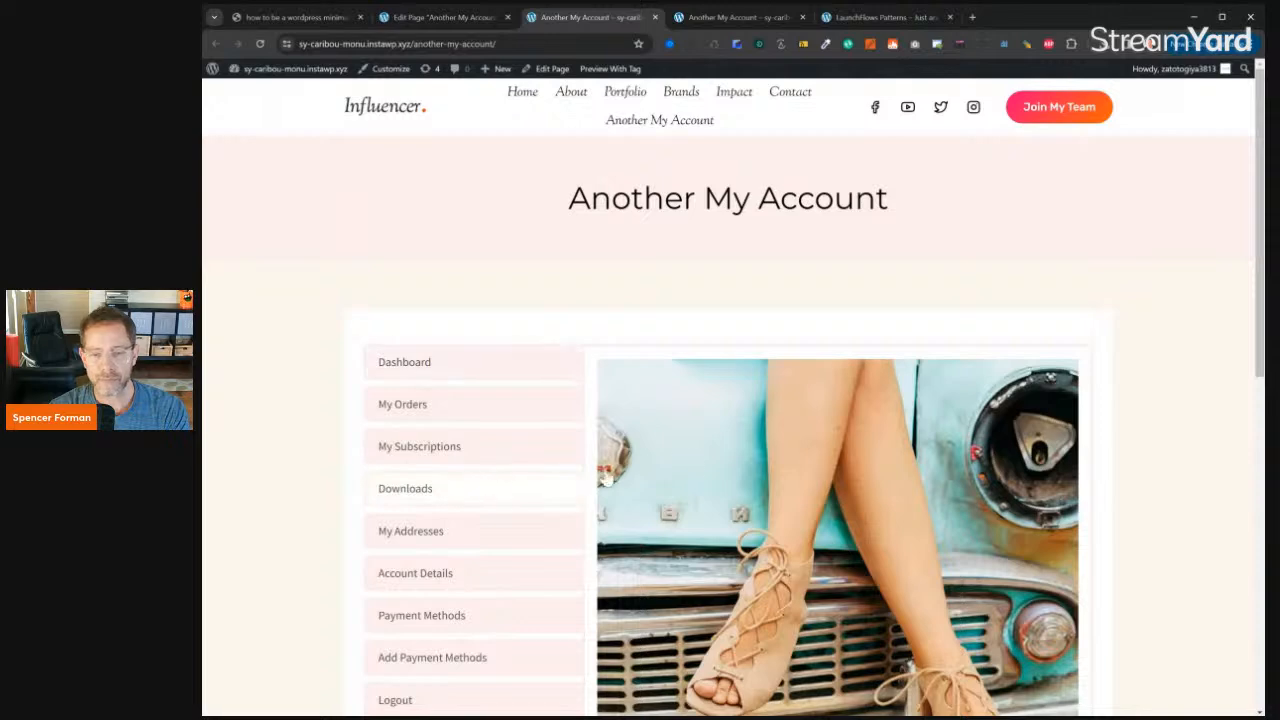
scroll(610, 478, "down", 3)
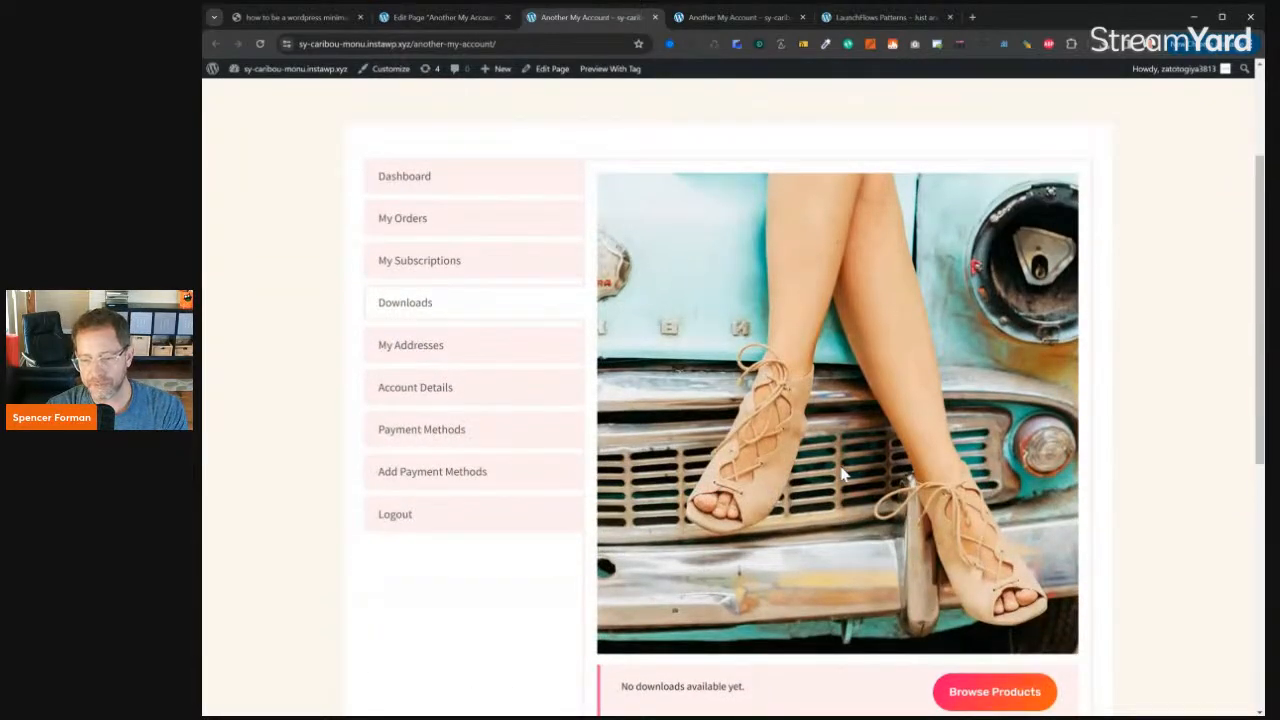
- Open the YITH WooCommerce Checkout Manager plugin page in a new browser tab and dismiss the cookie notice
left_click(972, 17)
type("yith")
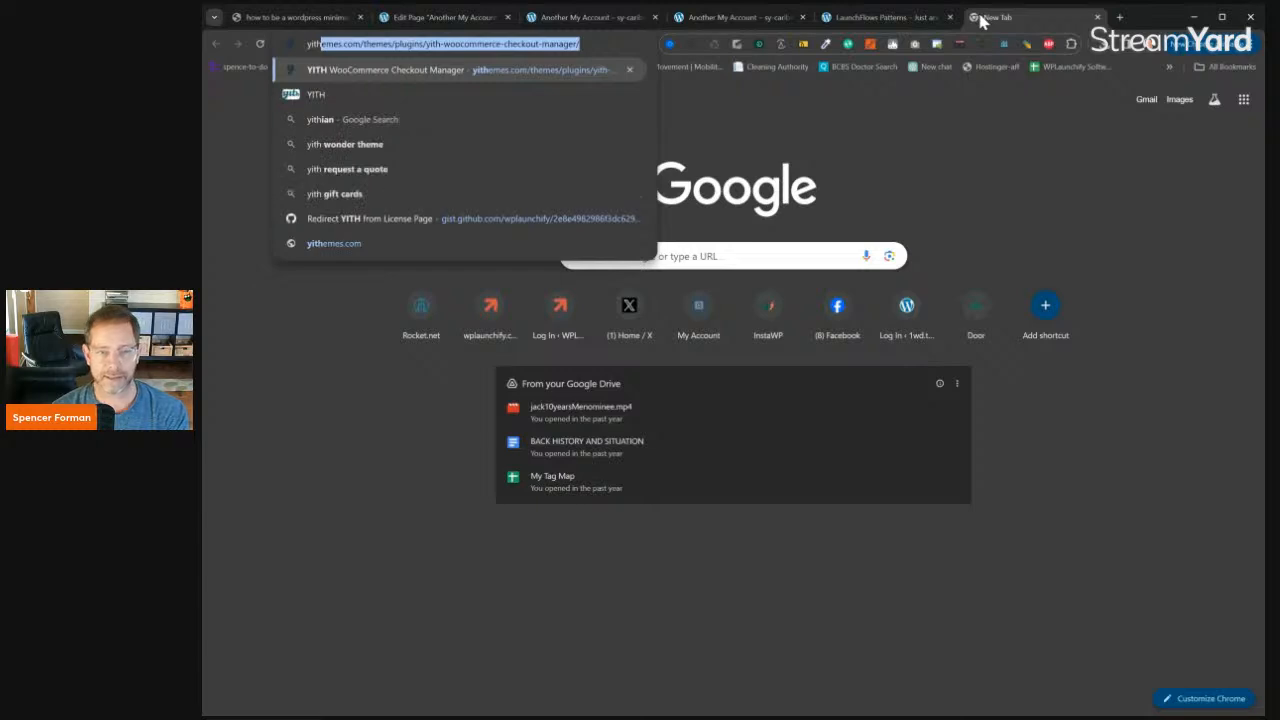
key("Return")
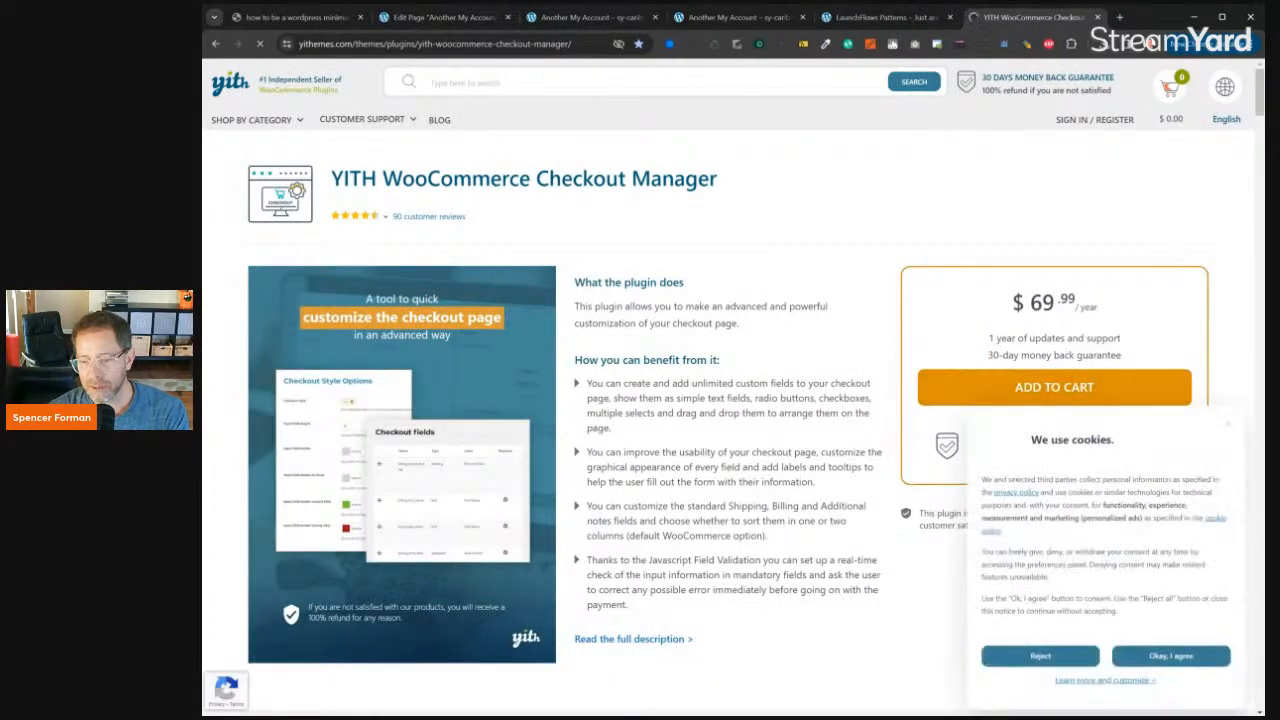
left_click(1231, 429)
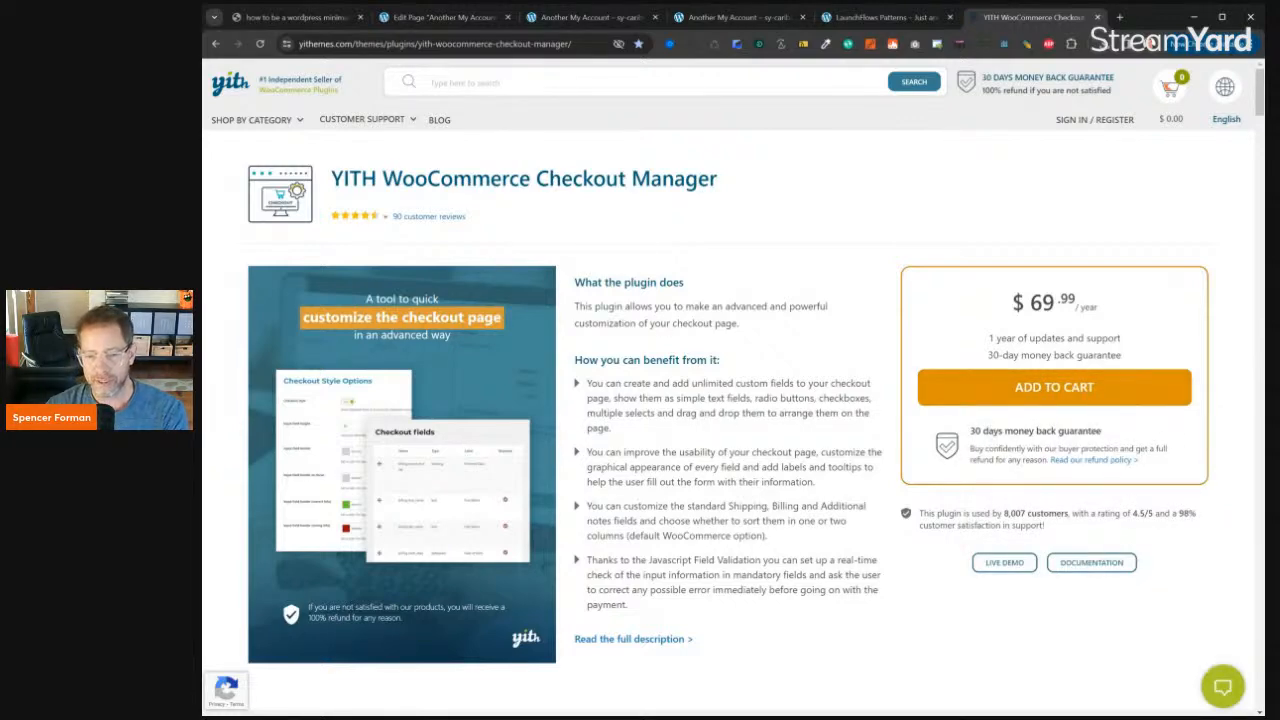
- Open the site's WordPress admin dashboard from the older live Another My Account page and look through its widgets
left_click(462, 17)
left_click(583, 19)
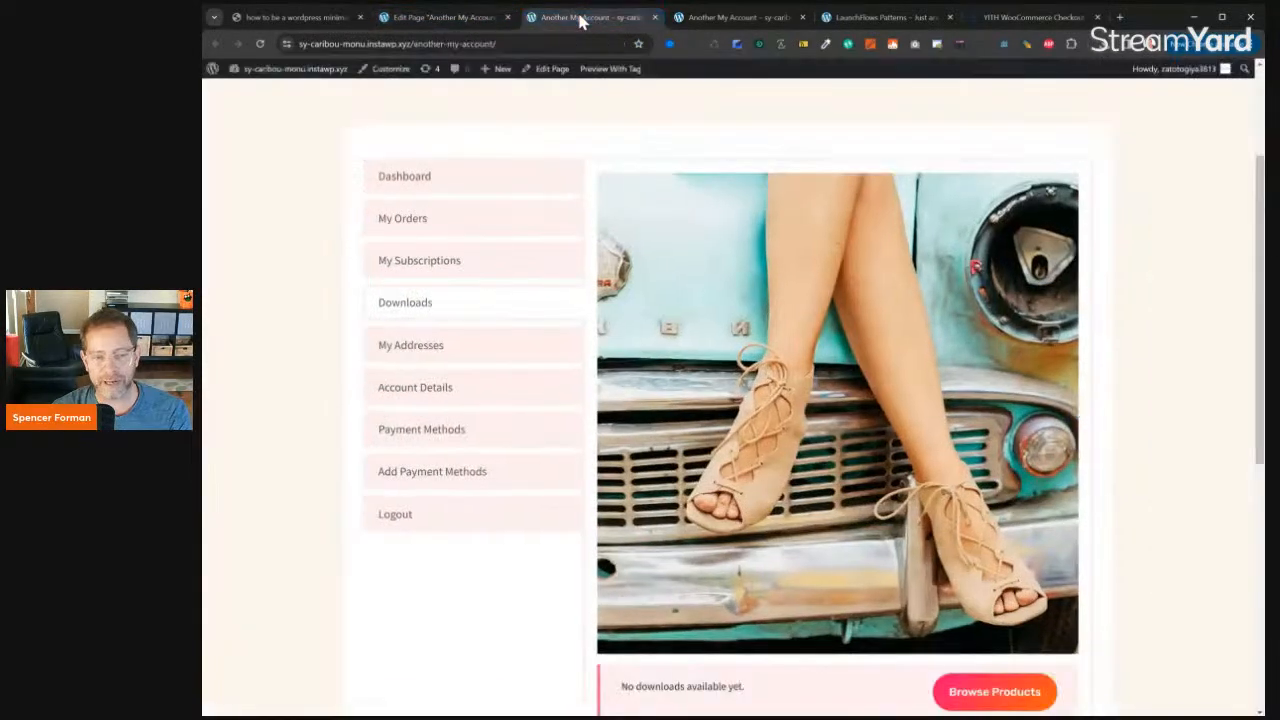
left_click(683, 19)
mouse_move(296, 72)
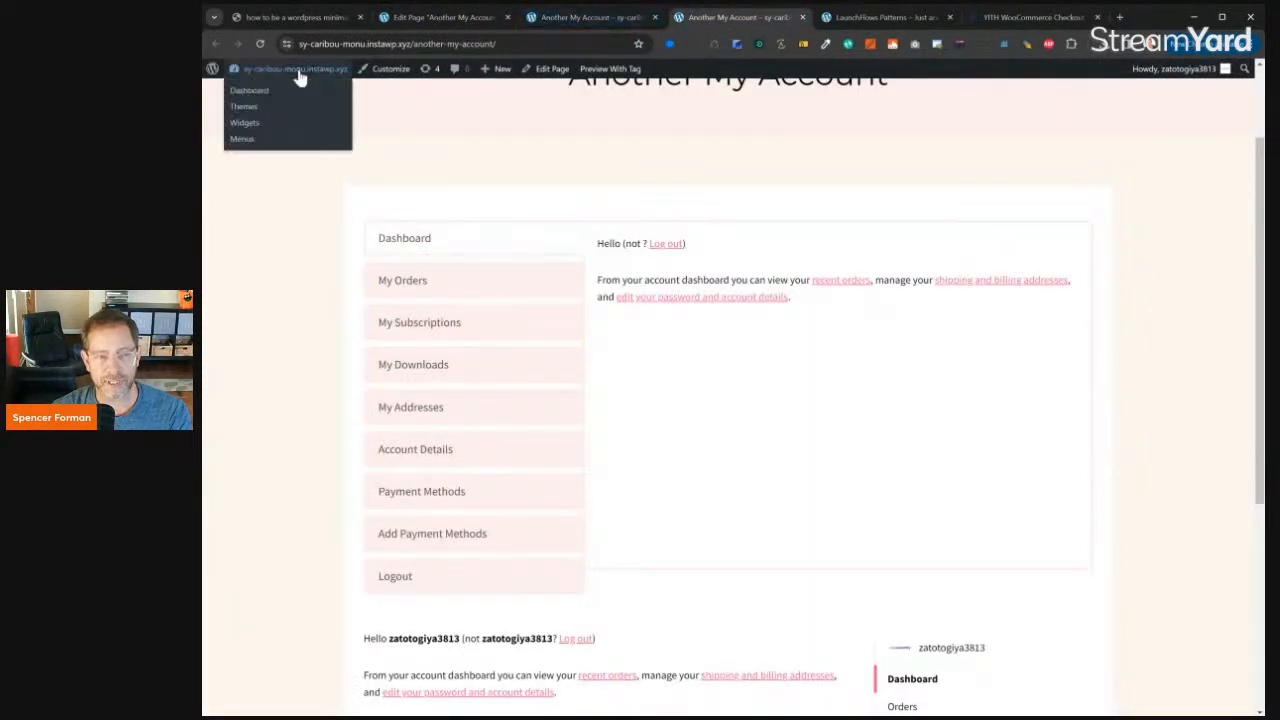
left_click(261, 92)
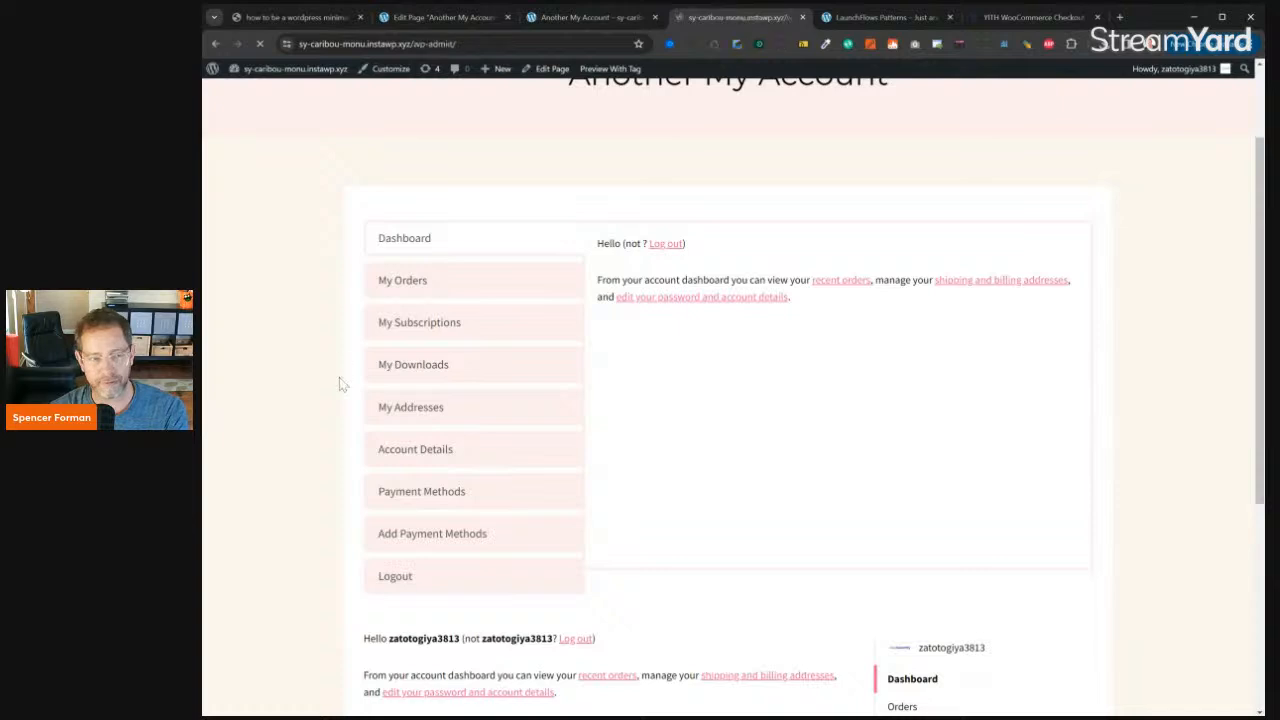
scroll(290, 480, "down", 2)
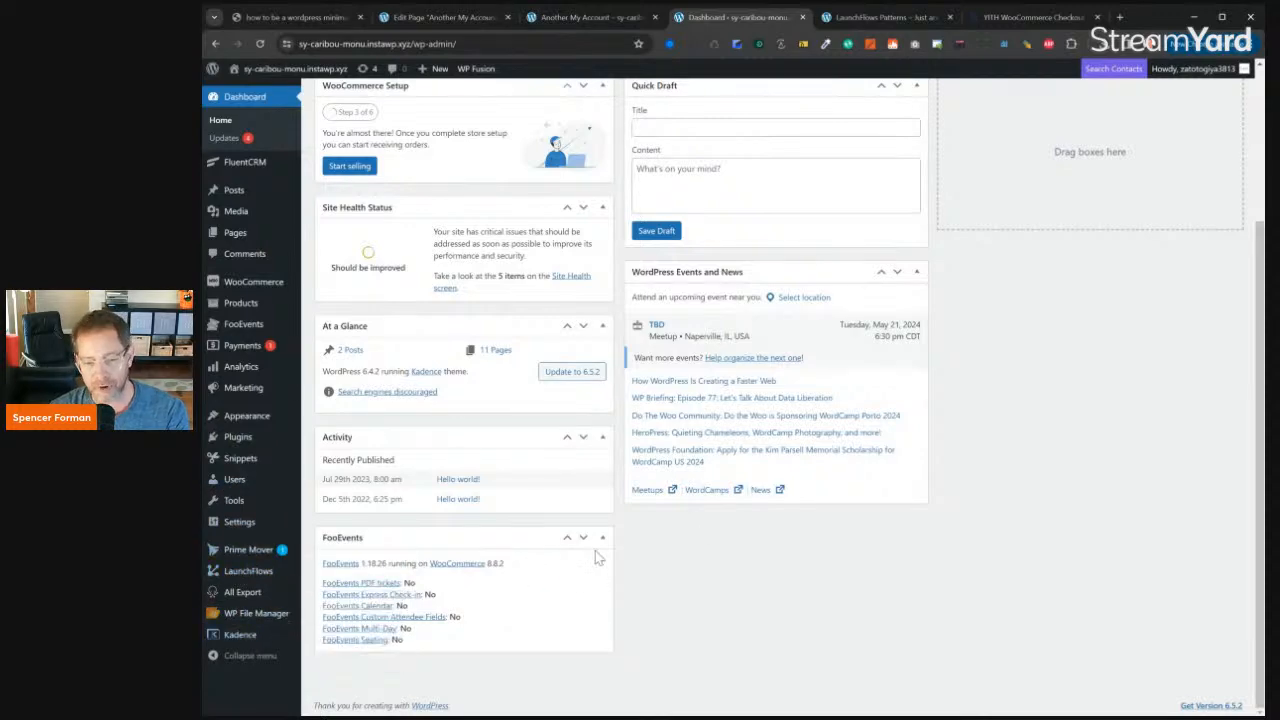
scroll(695, 540, "up", 2)
- Return to the Another My Account page editor and select the [lf-dashboard] shortcode block in the Dashboard tab
left_click(573, 20)
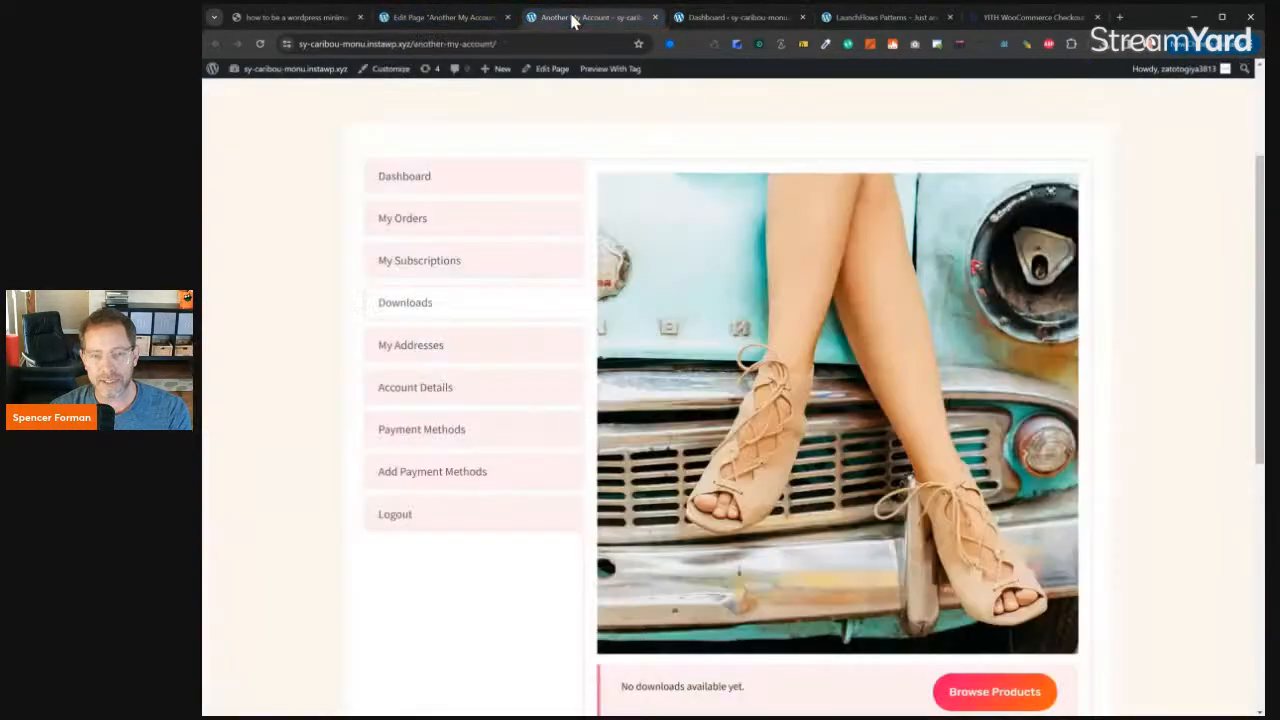
left_click(437, 18)
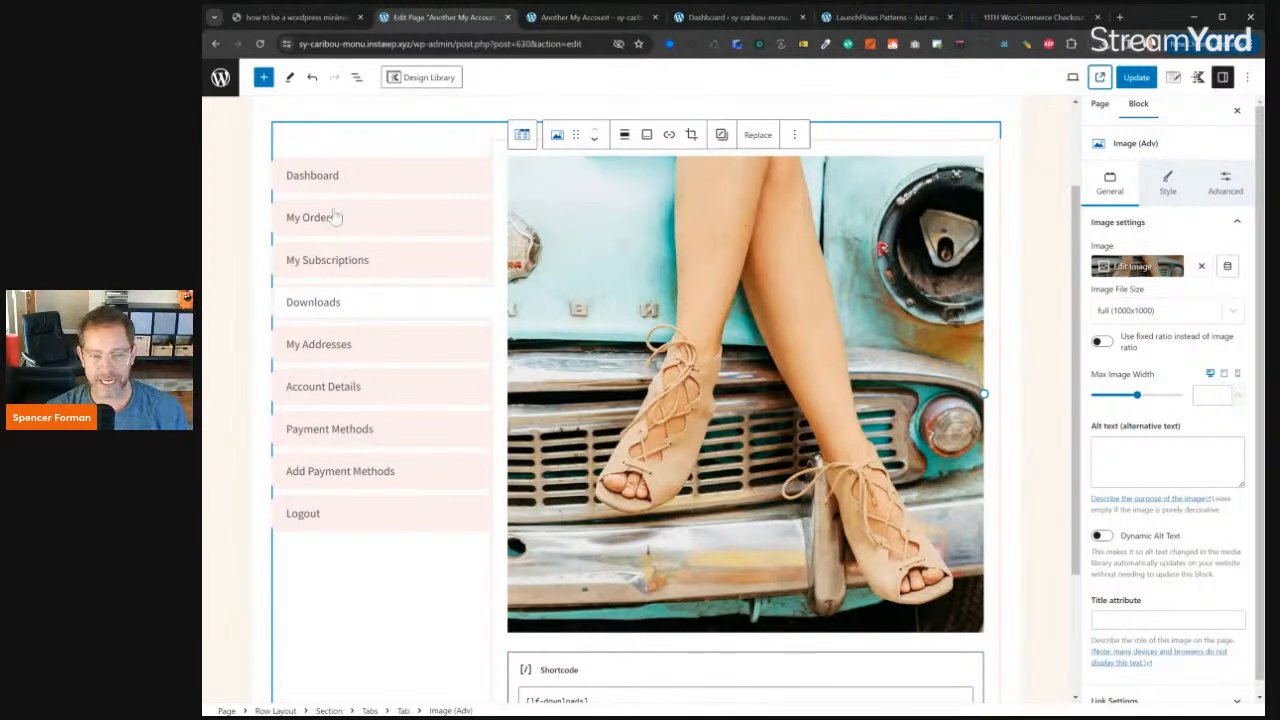
left_click(326, 180)
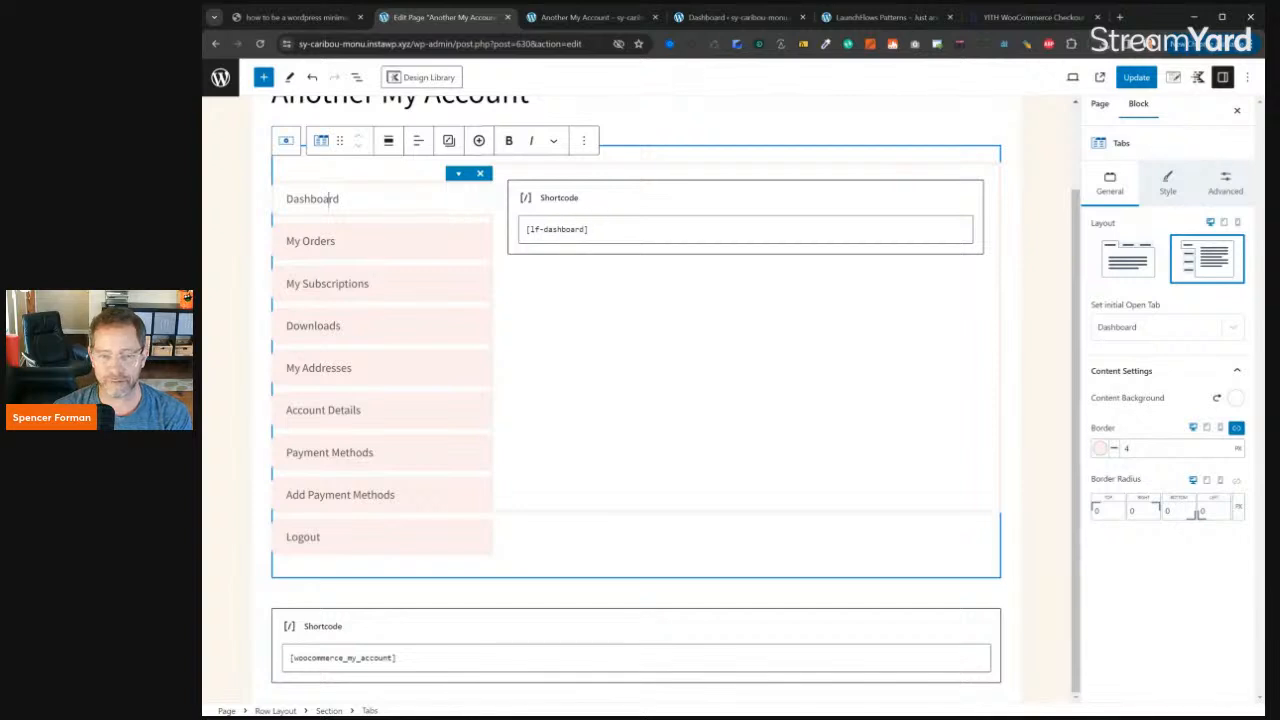
left_click(600, 206)
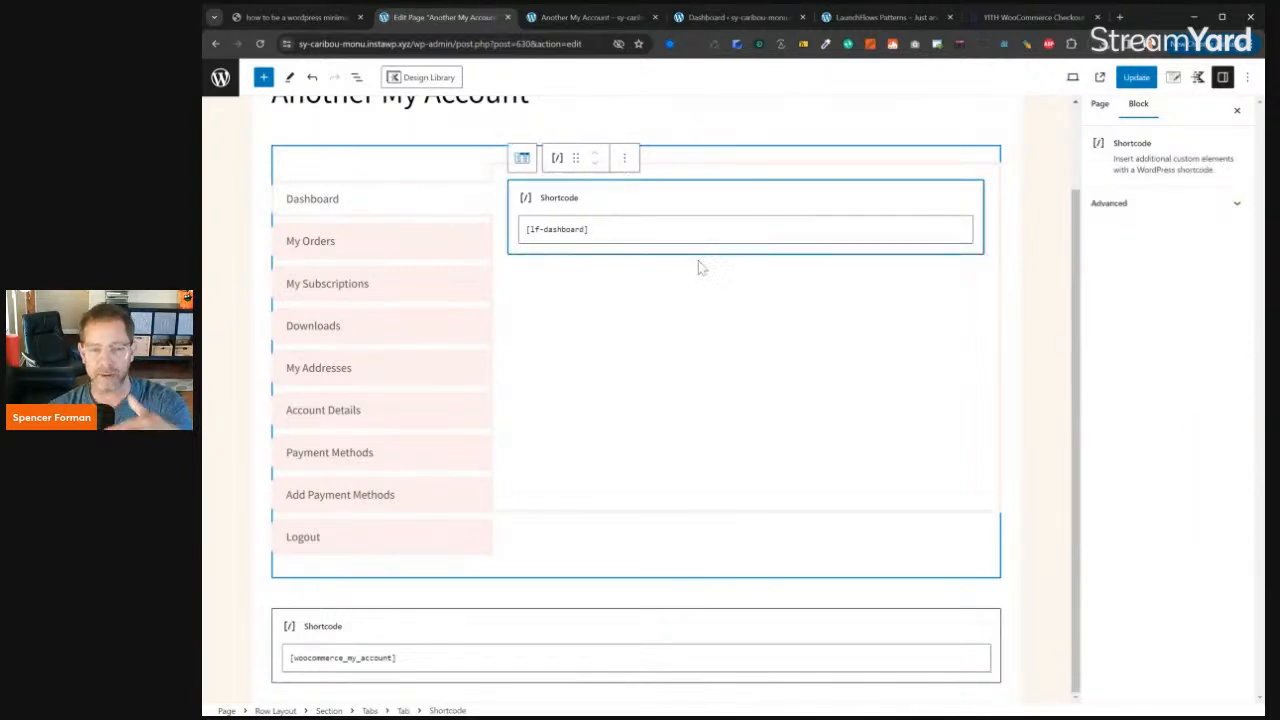